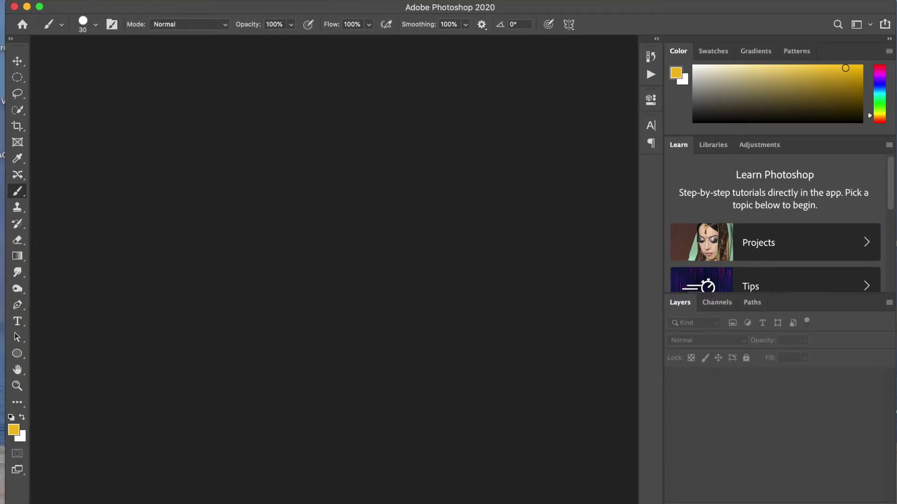
Start a new document and name it 'Word Project Part 1'.
{"action": "left_click", "coordinate": [97, 1]}
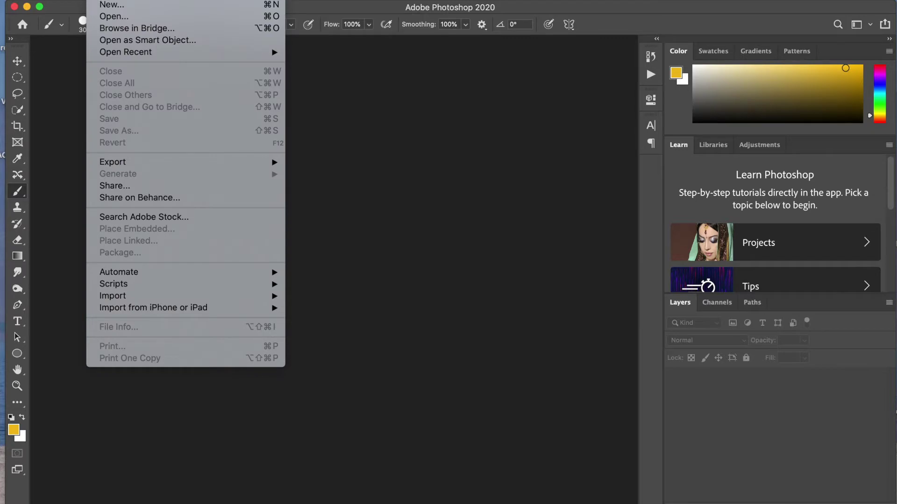
{"action": "left_click", "coordinate": [102, 4]}
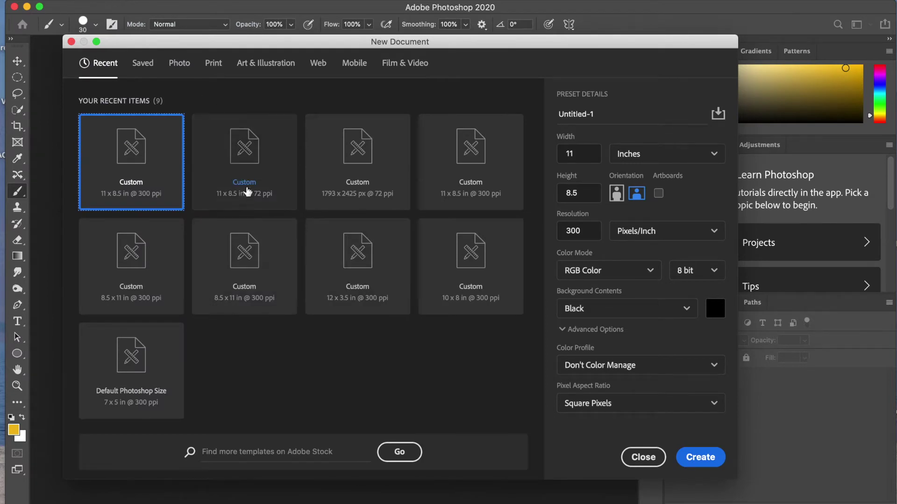
{"action": "left_click", "coordinate": [595, 118]}
{"action": "left_click", "coordinate": [594, 119]}
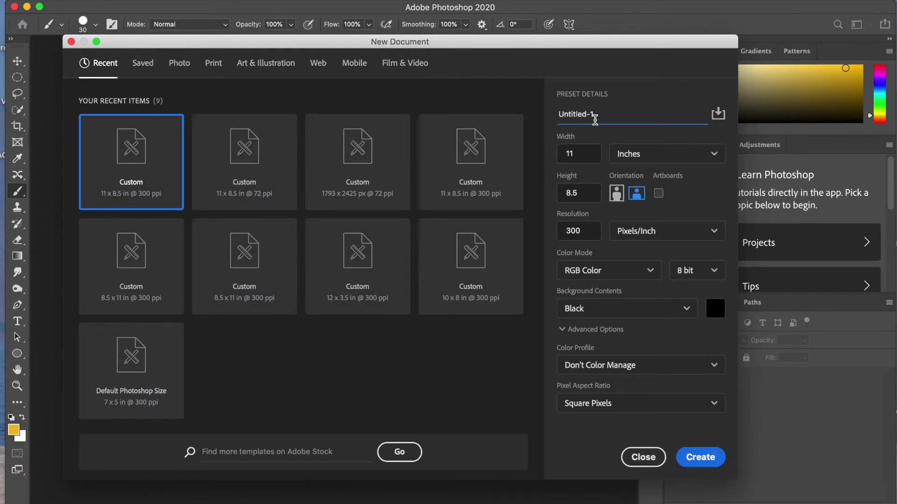
{"action": "triple_click", "coordinate": [594, 119]}
{"action": "type", "text": "Word Project Part 1"}
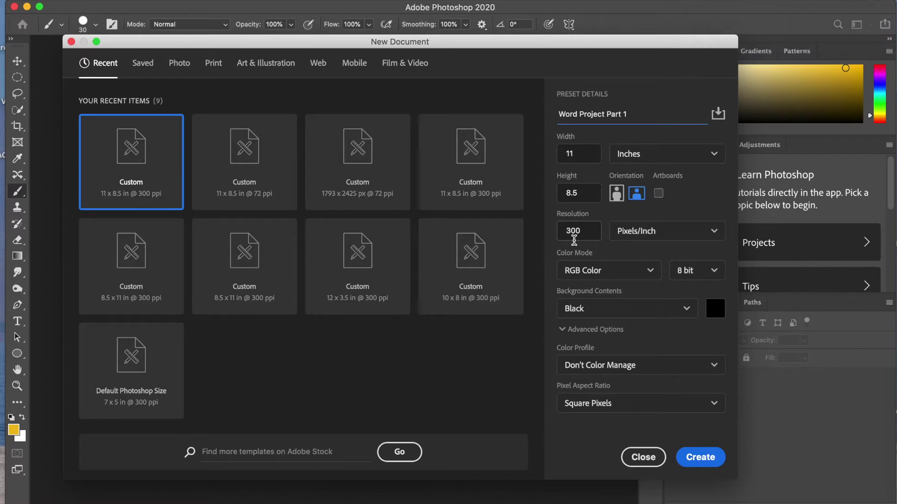
Create the 11 × 8.5 in, 300 ppi document on white, with default black and white colours.
{"action": "left_click", "coordinate": [718, 314]}
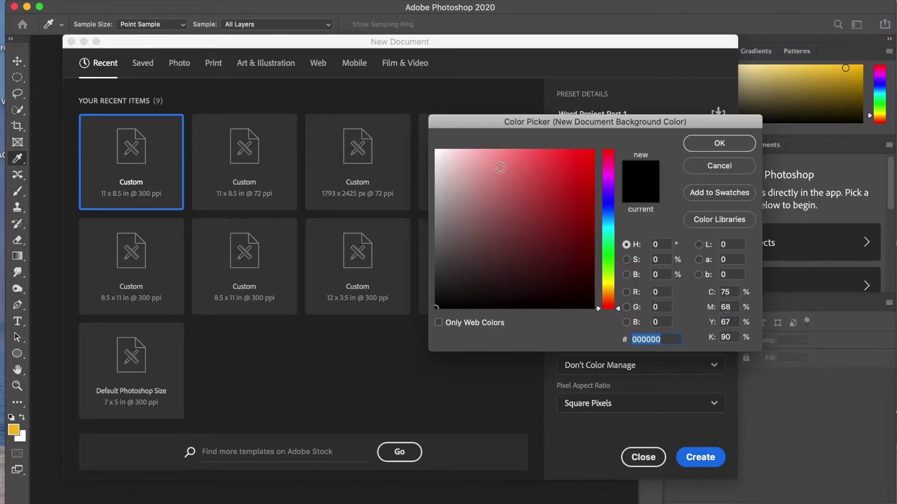
{"action": "left_click", "coordinate": [438, 154]}
{"action": "left_click", "coordinate": [735, 145]}
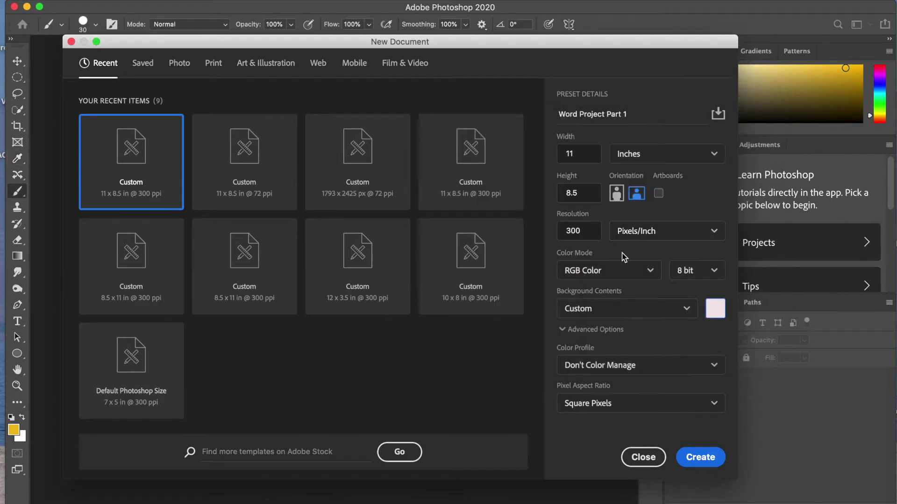
{"action": "left_click", "coordinate": [611, 310]}
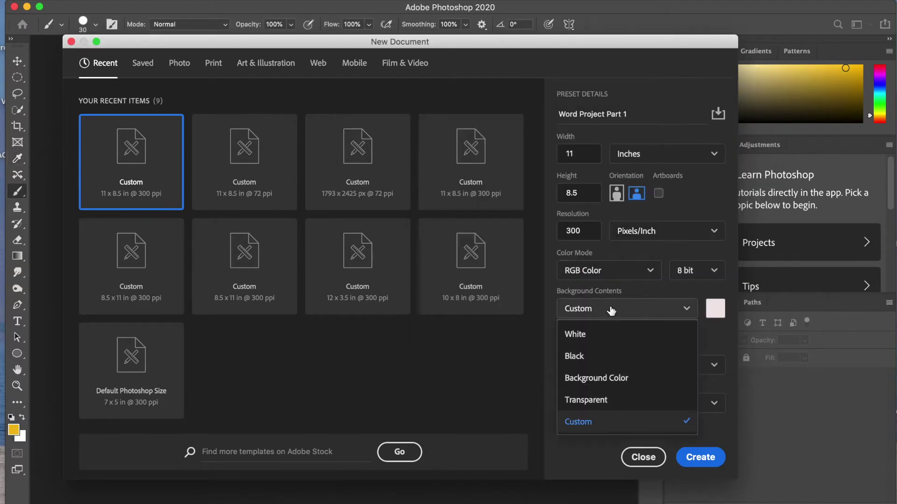
{"action": "left_click", "coordinate": [590, 339]}
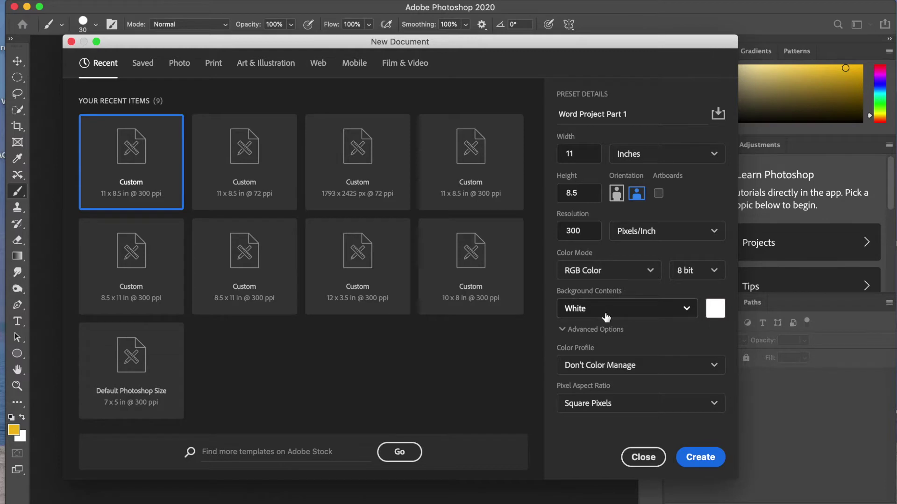
{"action": "left_click", "coordinate": [694, 455]}
{"action": "key", "text": "d"}
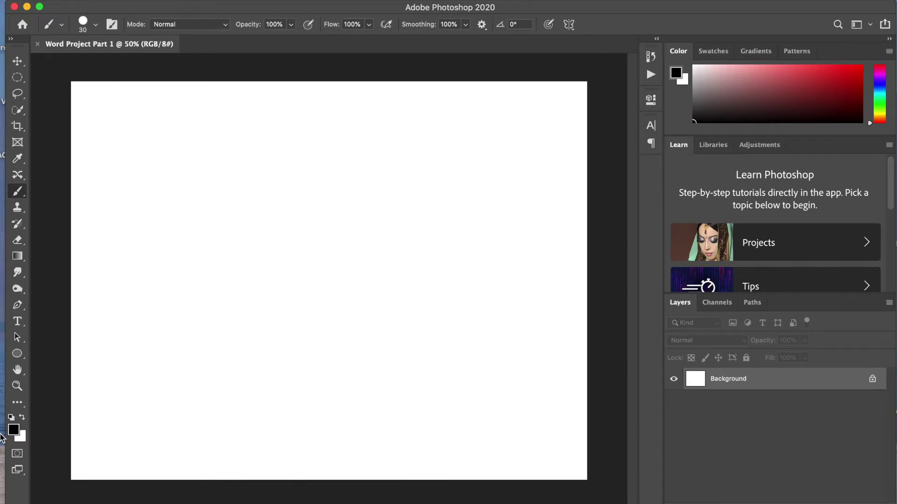
Draw a text box in the upper canvas, clear its placeholder text, and left-align it.
{"action": "left_click", "coordinate": [18, 321]}
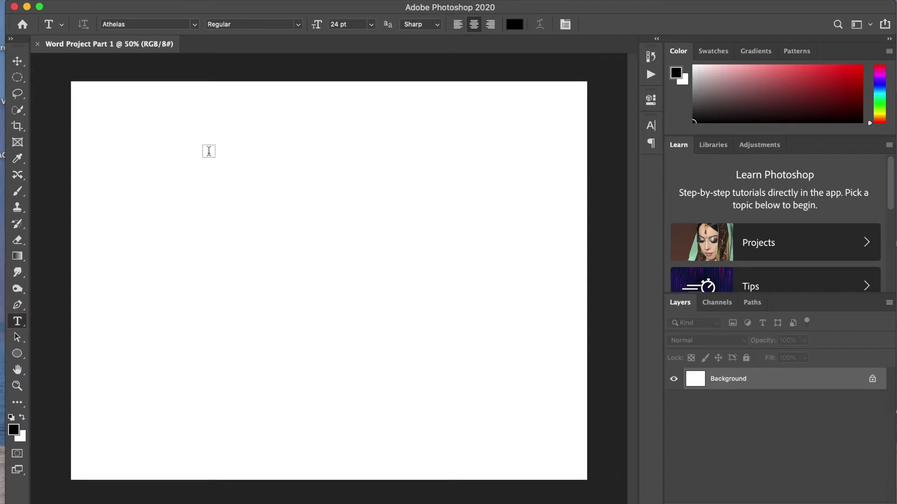
{"action": "left_click_drag", "start_coordinate": [200, 147], "coordinate": [471, 219]}
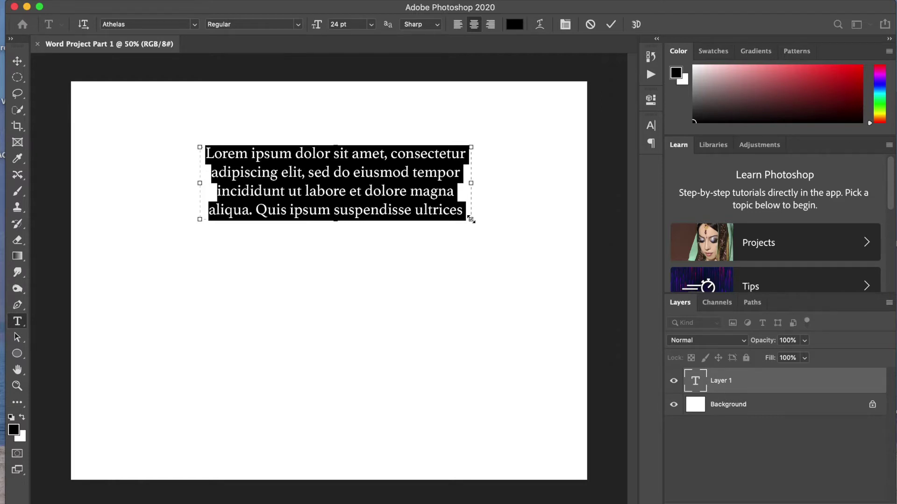
{"action": "key", "text": "BackSpace"}
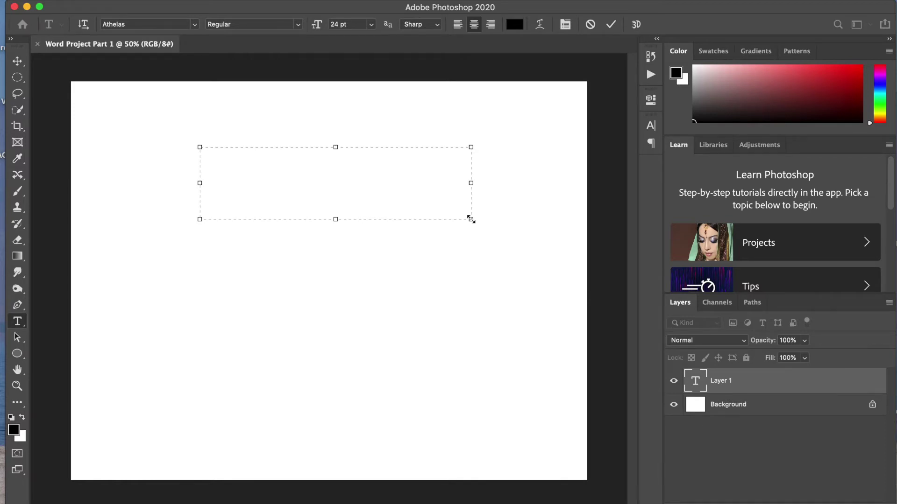
{"action": "left_click", "coordinate": [460, 28]}
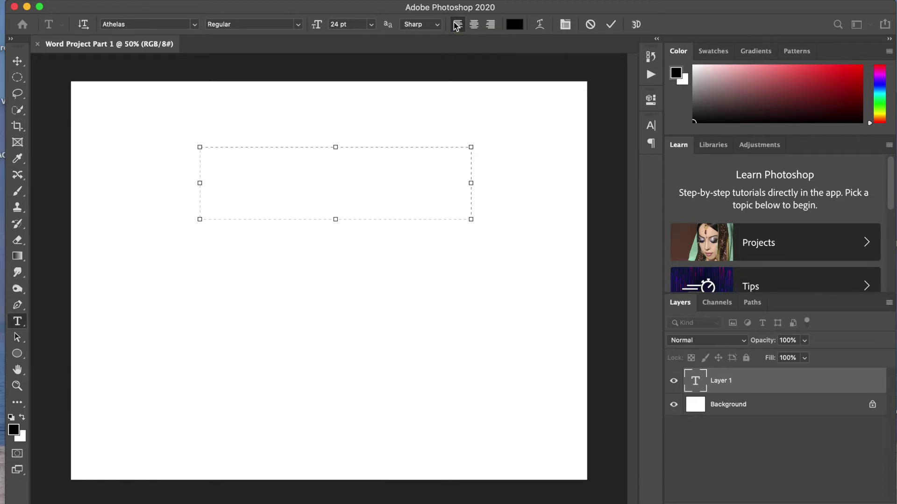
{"action": "left_click", "coordinate": [380, 0]}
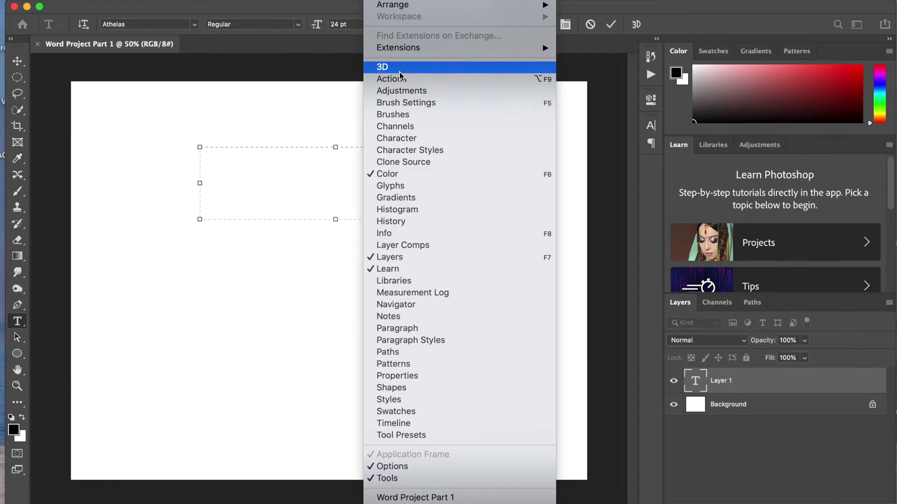
Show the Character panel from the Window menu.
{"action": "left_click", "coordinate": [401, 138]}
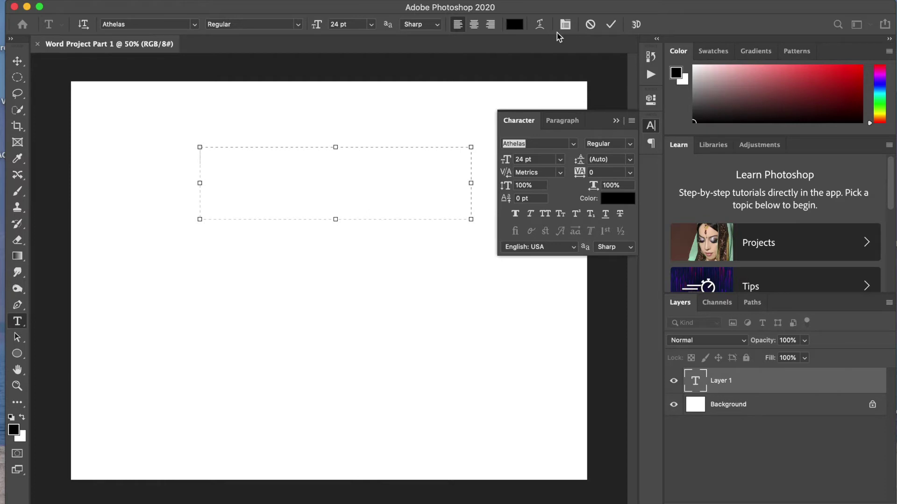
Type 'Intelligent' in the text box and set it in Arial Black at 36 pt.
{"action": "type", "text": "Intelli gent"}
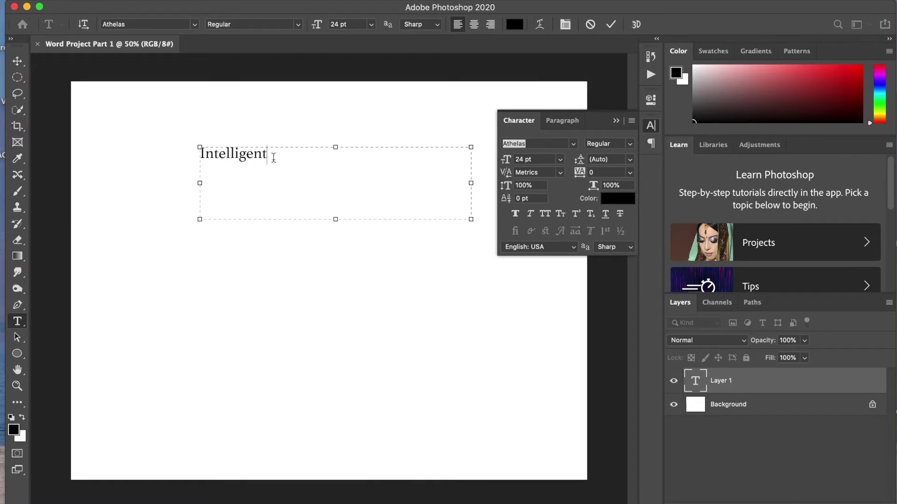
{"action": "left_click_drag", "start_coordinate": [264, 157], "coordinate": [194, 154]}
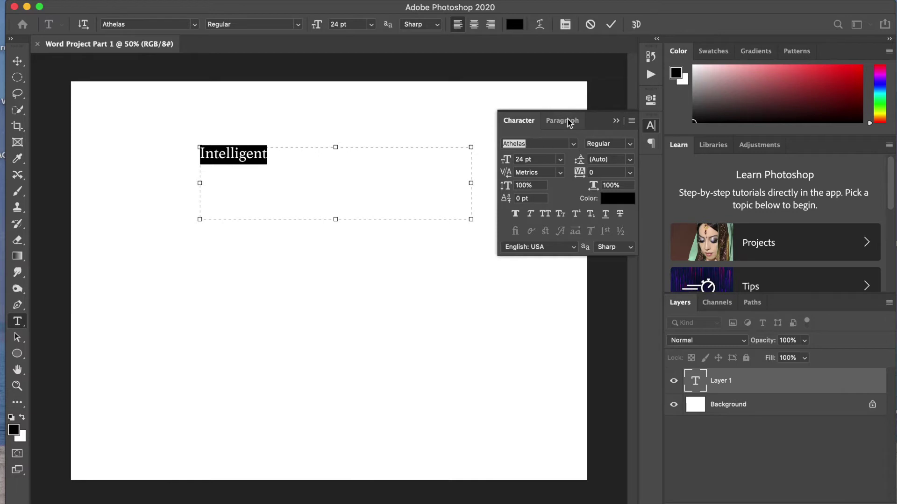
{"action": "left_click", "coordinate": [573, 145]}
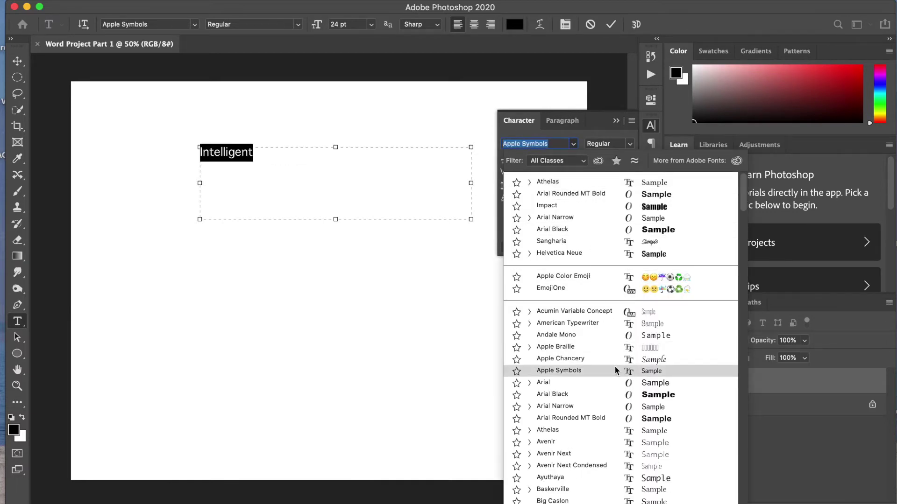
{"action": "left_click", "coordinate": [620, 394]}
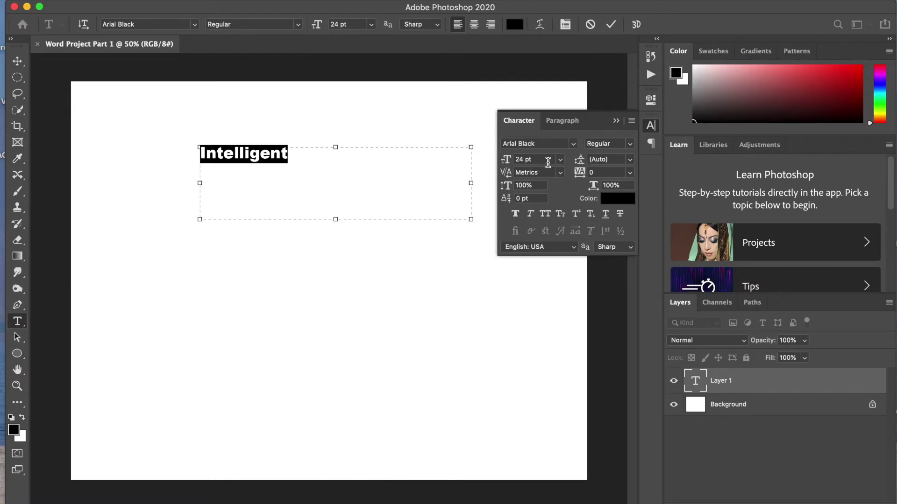
{"action": "left_click", "coordinate": [506, 161]}
{"action": "left_click_drag", "start_coordinate": [507, 160], "coordinate": [514, 160]}
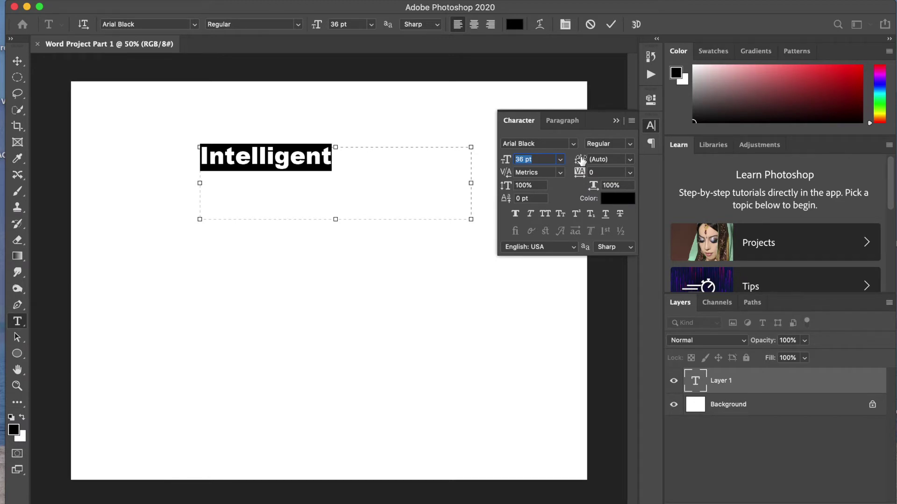
Add a temporary 'Smart' line, set leading to 52.44 pt, then delete 'Smart'.
{"action": "left_click", "coordinate": [393, 163]}
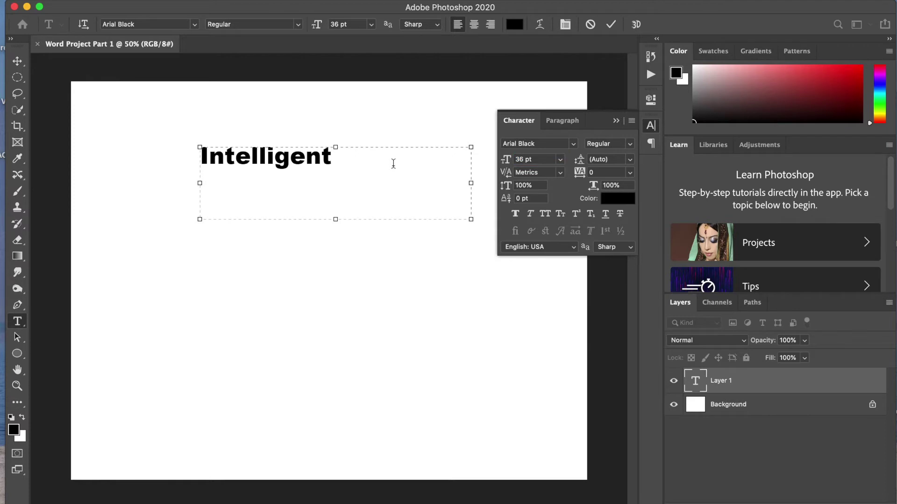
{"action": "key", "text": "Return"}
{"action": "type", "text": "Smart"}
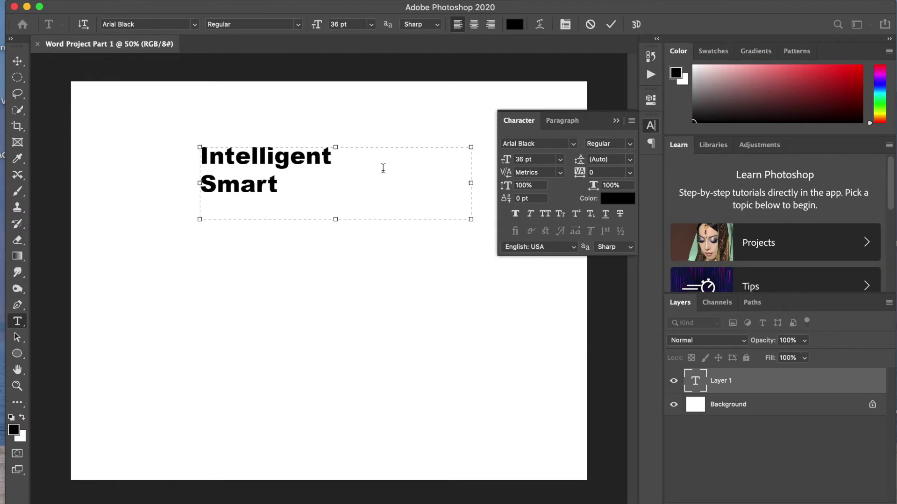
{"action": "left_click_drag", "start_coordinate": [308, 182], "coordinate": [205, 156]}
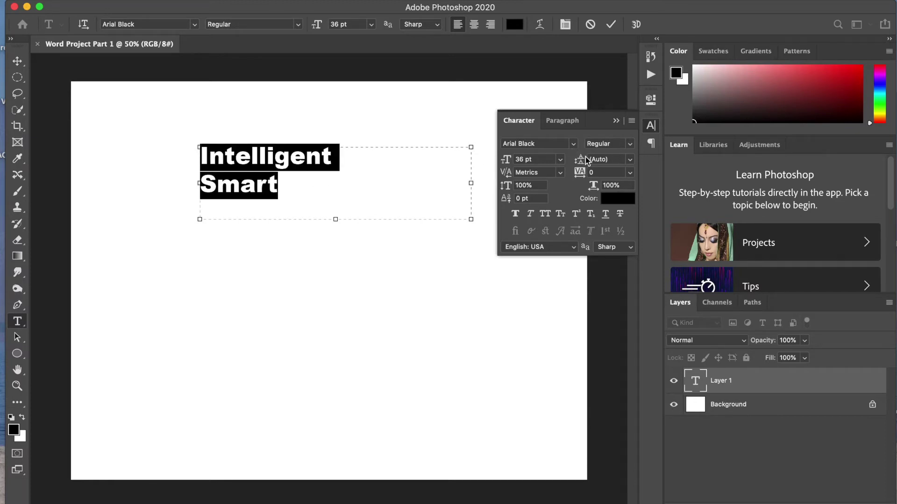
{"action": "left_click_drag", "start_coordinate": [579, 162], "coordinate": [586, 163]}
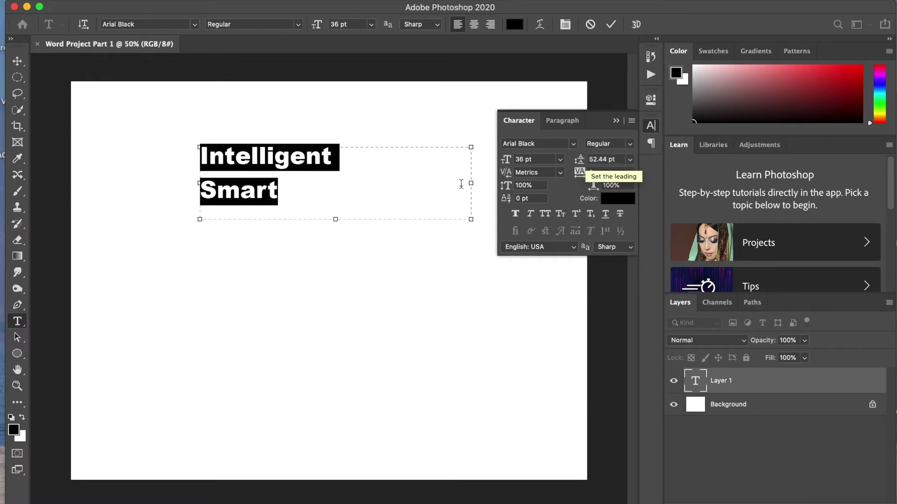
{"action": "left_click", "coordinate": [355, 196]}
{"action": "double_click", "coordinate": [354, 196]}
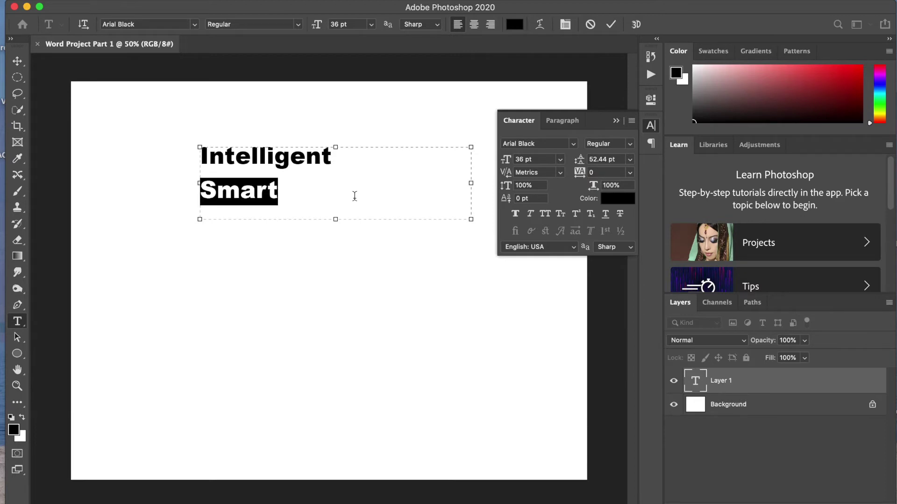
{"action": "key", "text": "BackSpace"}
{"action": "key", "text": "BackSpace"}
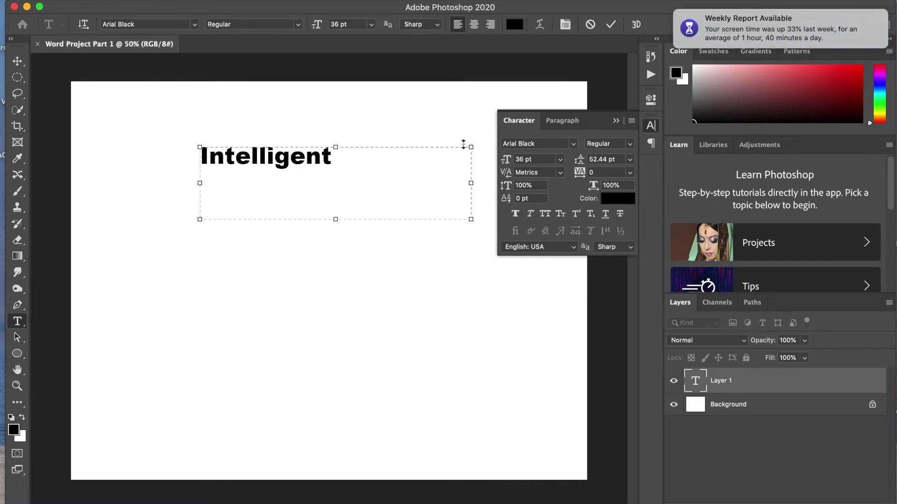
{"action": "double_click", "coordinate": [326, 162]}
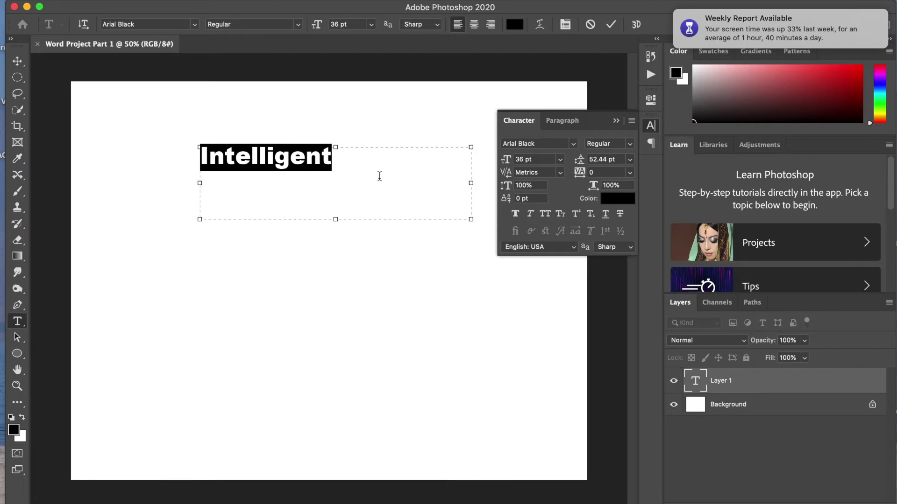
Set the letter tracking of 'Intelligent' back to 0 in the Character panel.
{"action": "left_click_drag", "start_coordinate": [579, 173], "coordinate": [590, 173]}
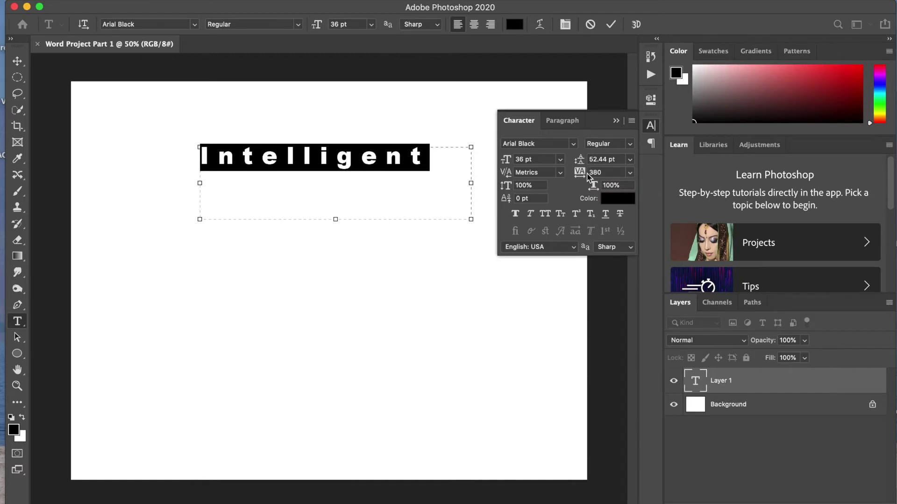
{"action": "left_click", "coordinate": [602, 172]}
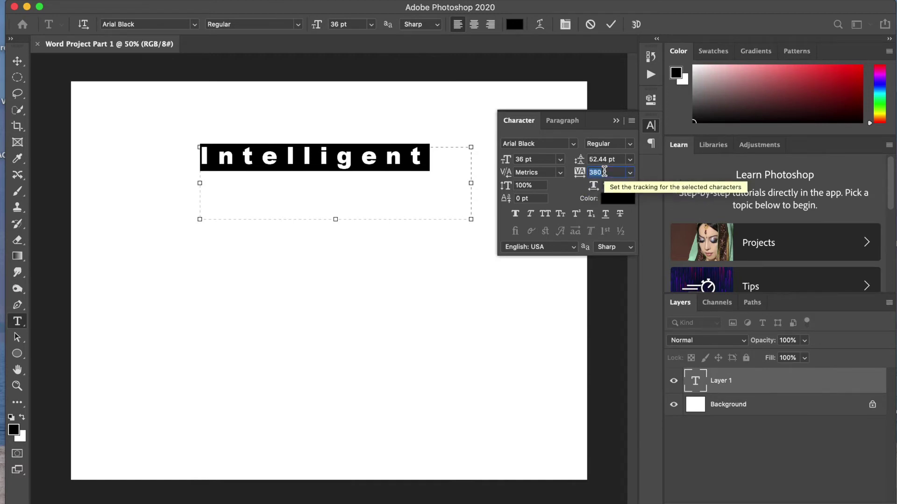
{"action": "type", "text": "0"}
{"action": "key", "text": "Return"}
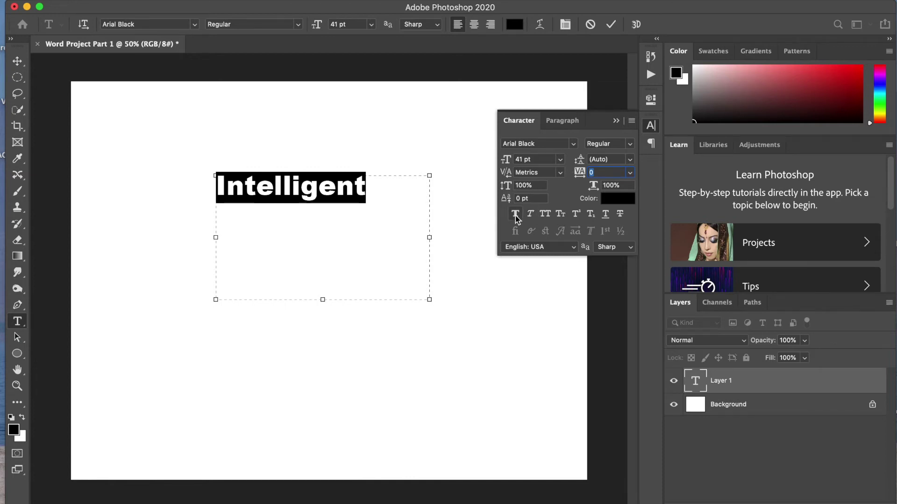
Leave All Caps and Strikethrough off and commit the 'Intelligent' text layer.
{"action": "left_click", "coordinate": [548, 217]}
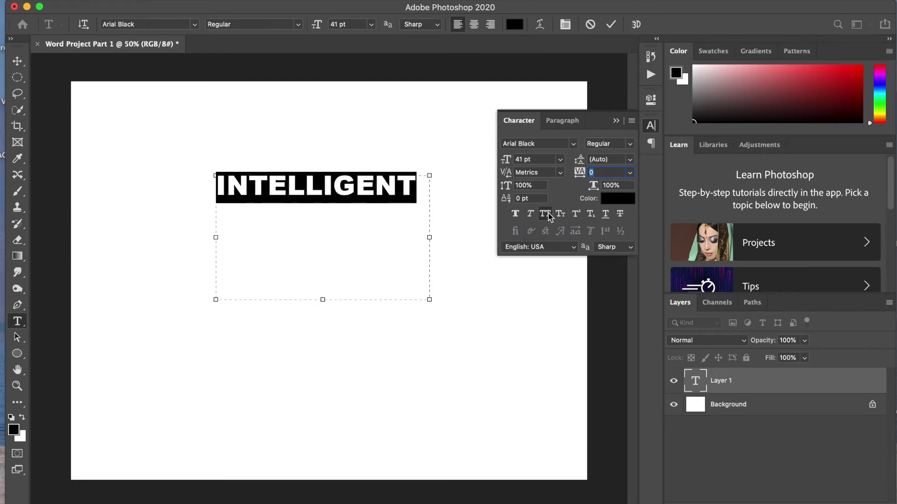
{"action": "left_click", "coordinate": [547, 213]}
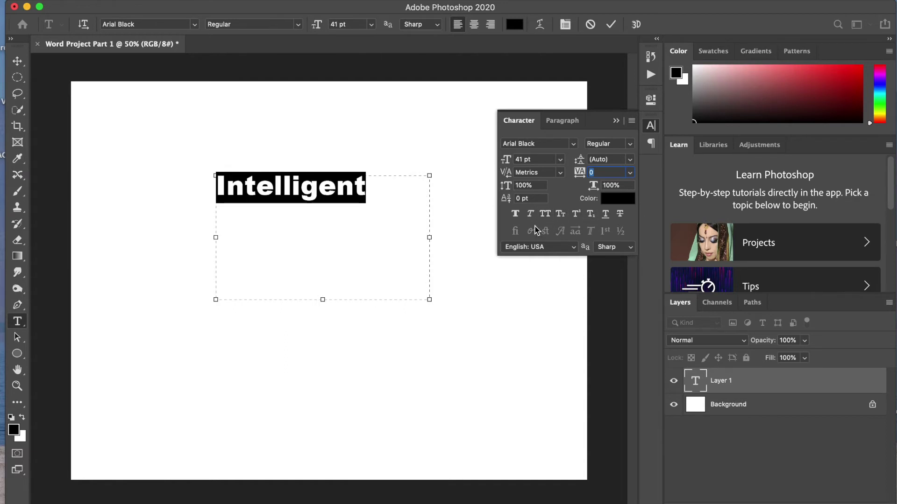
{"action": "left_click", "coordinate": [619, 215]}
{"action": "left_click", "coordinate": [619, 215]}
{"action": "left_click", "coordinate": [609, 27]}
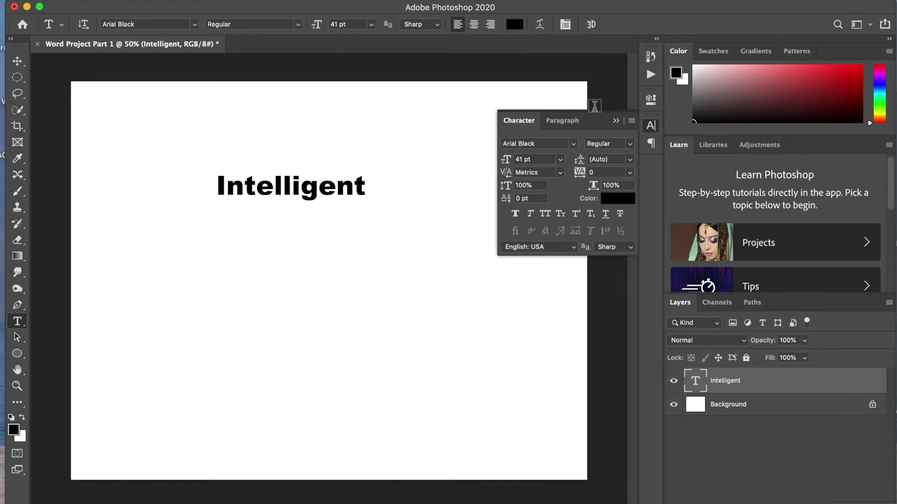
Draw a 1103 × 315 px rectangular marquee around the word 'Intelligent'.
{"action": "left_click", "coordinate": [20, 80]}
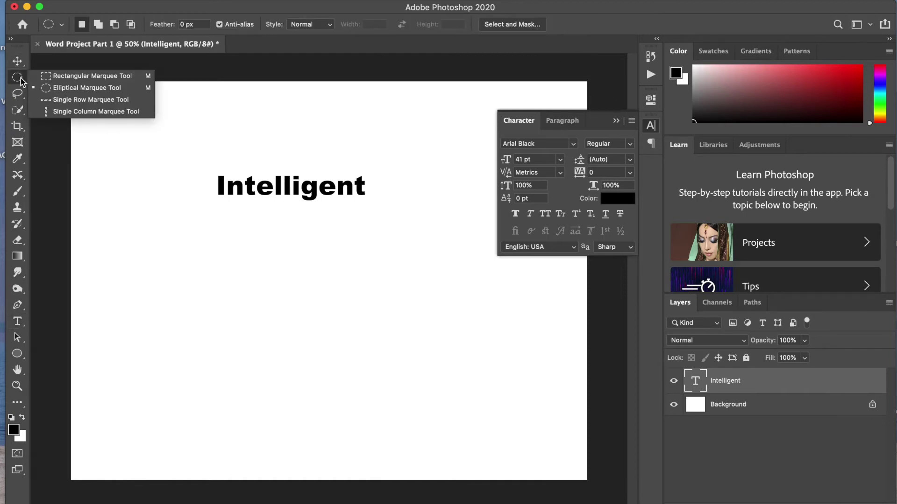
{"action": "left_click", "coordinate": [55, 78]}
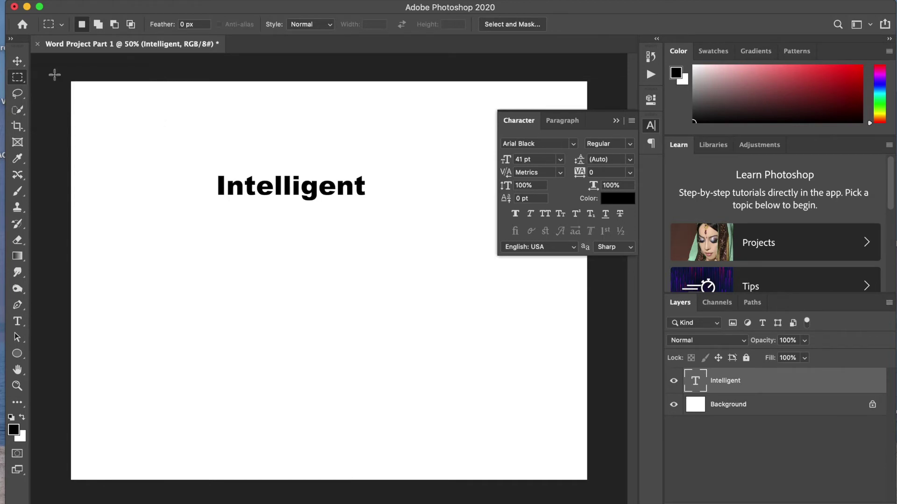
{"action": "left_click_drag", "start_coordinate": [206, 162], "coordinate": [379, 210]}
{"action": "left_click", "coordinate": [122, 0]}
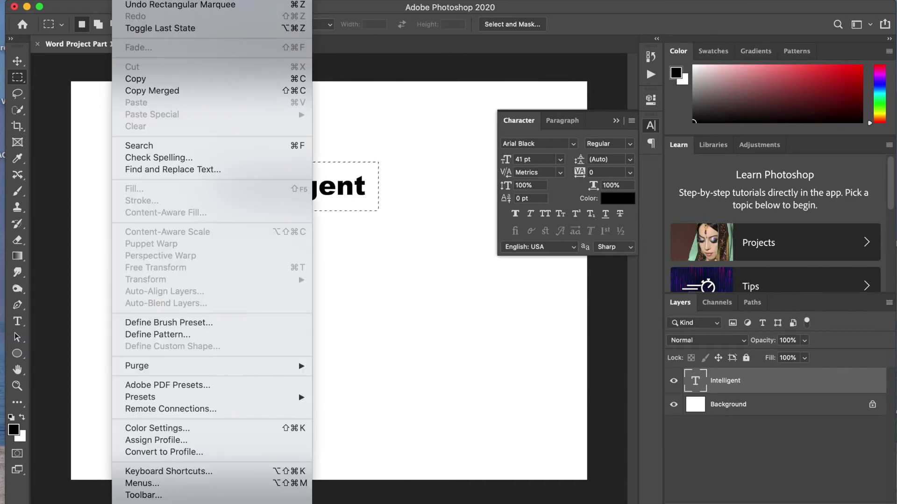
Choose Edit > Define Brush Preset for the selected word.
{"action": "left_click", "coordinate": [177, 323]}
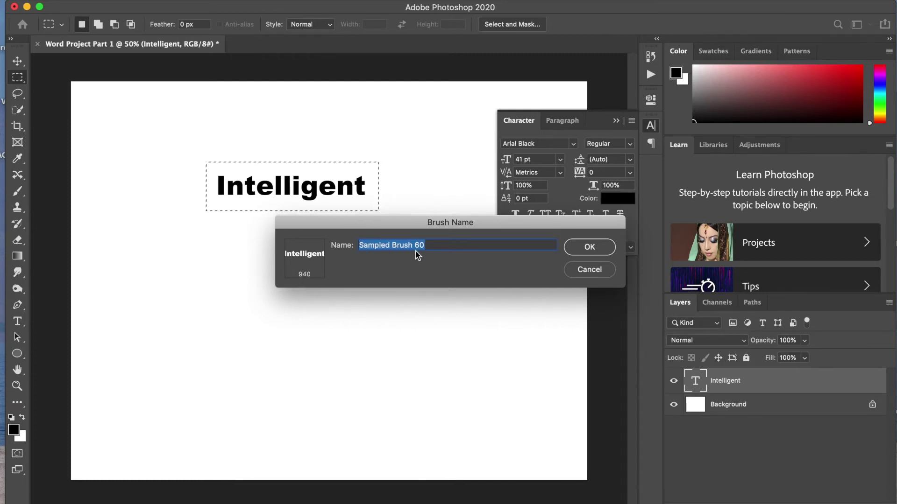
Name the new brush preset 'Intelligent Brush' and confirm it.
{"action": "type", "text": "In"}
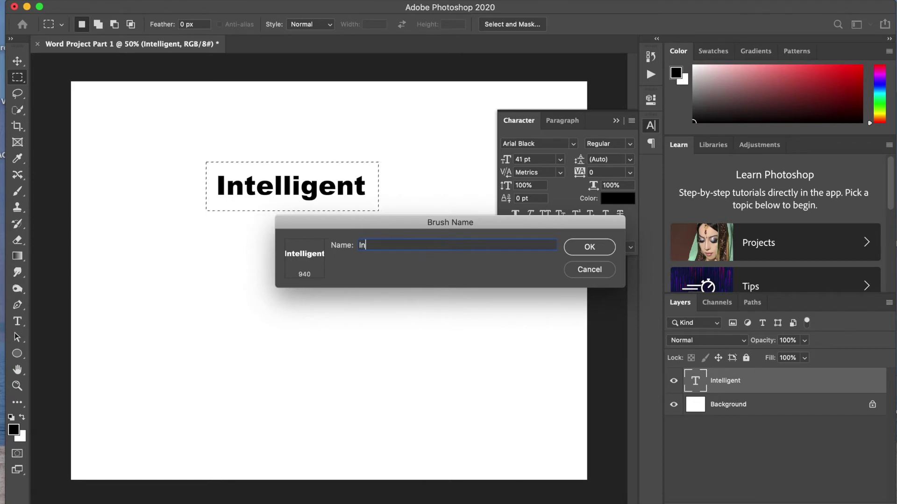
{"action": "type", "text": "telligent"}
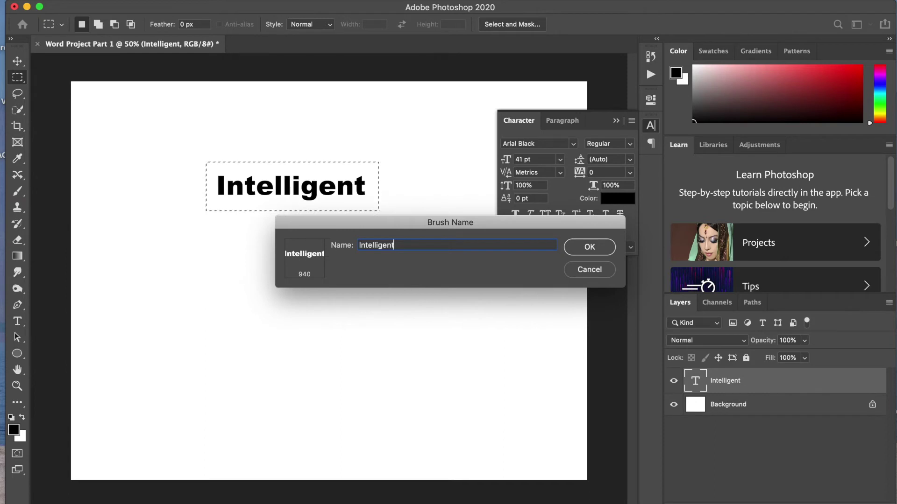
{"action": "type", "text": " Brush"}
{"action": "left_click", "coordinate": [585, 247]}
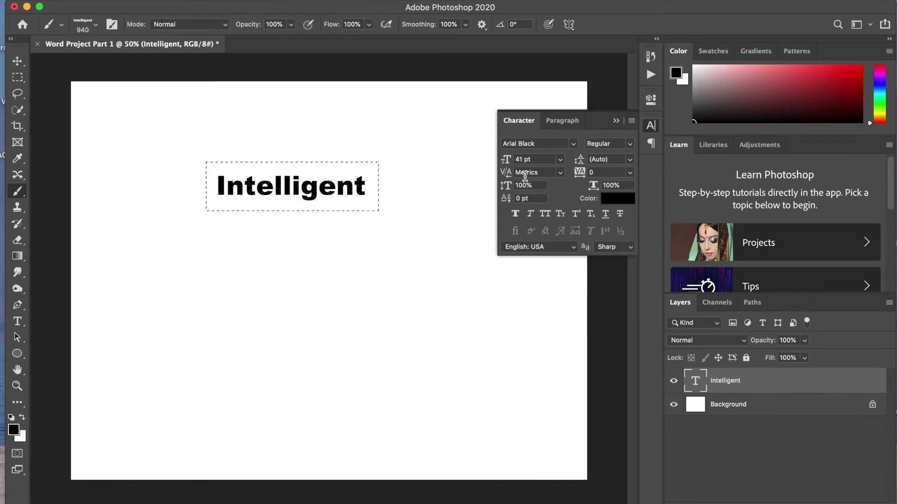
{"action": "left_click", "coordinate": [255, 0]}
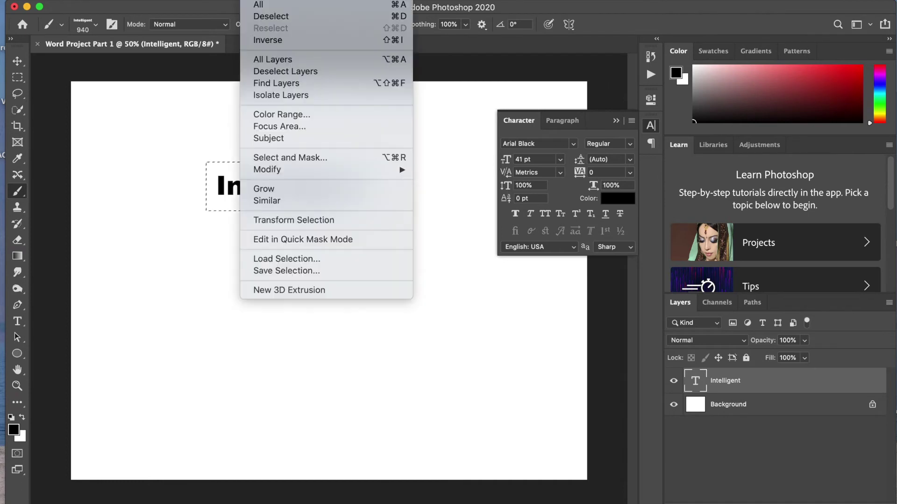
Deselect the marquee around the word Intelligent.
{"action": "left_click", "coordinate": [264, 19]}
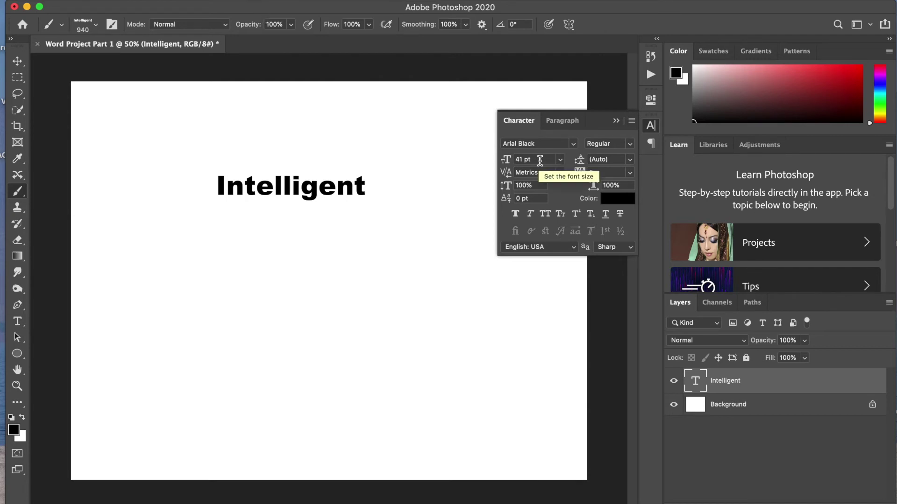
Type Funny below Intelligent in Arial Rounded MT Bold and save it as 'Funny Brush'.
{"action": "key", "text": "t"}
{"action": "left_click", "coordinate": [201, 297]}
{"action": "type", "text": "Funny"}
{"action": "double_click", "coordinate": [287, 290]}
{"action": "left_click", "coordinate": [573, 144]}
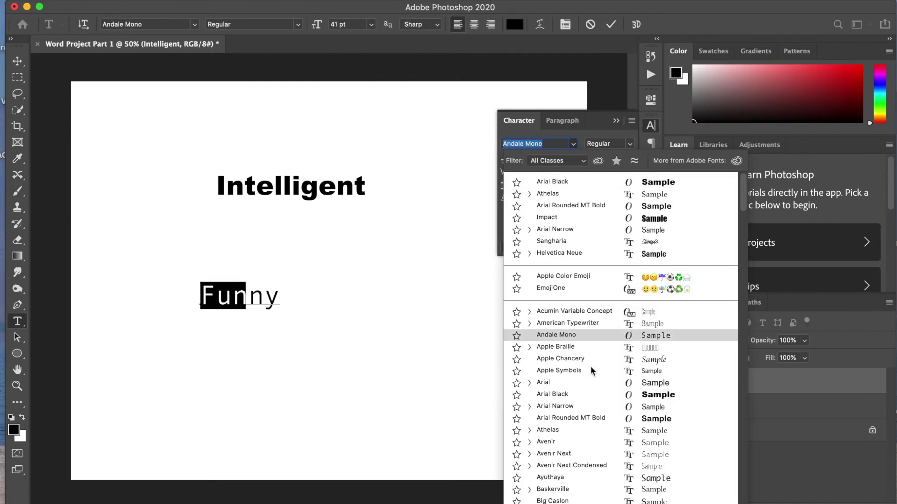
{"action": "left_click", "coordinate": [591, 367]}
{"action": "key", "text": "Escape"}
{"action": "key", "text": "m"}
{"action": "left_click", "coordinate": [258, 324]}
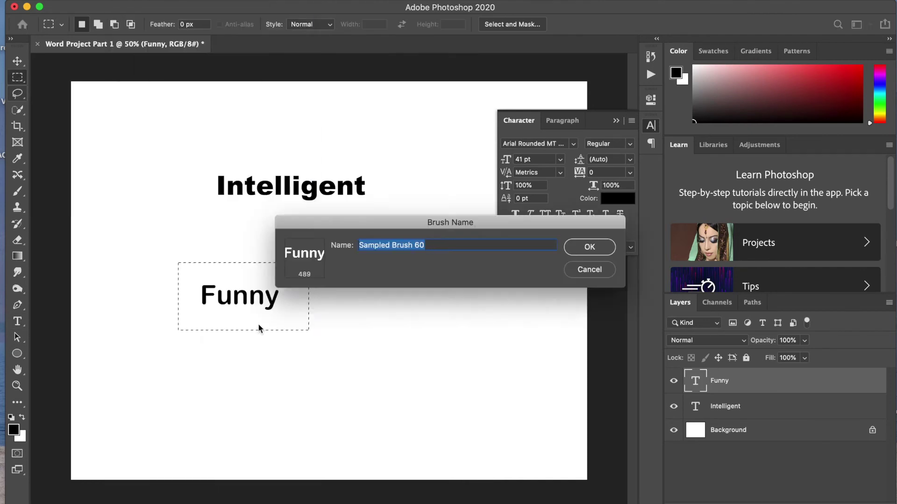
{"action": "type", "text": "Funny Brush"}
{"action": "left_click", "coordinate": [602, 248]}
{"action": "key", "text": "super+d"}
{"action": "key", "text": "b"}
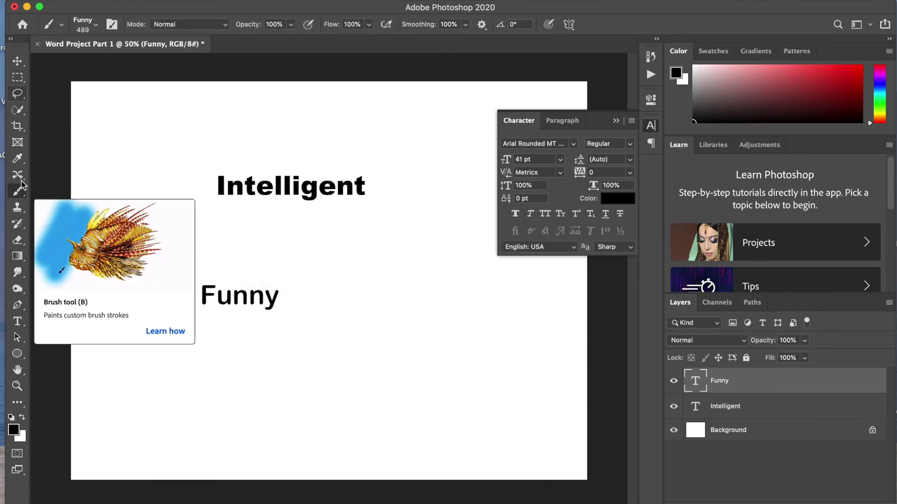
Add Sarcastic in Impact right of Funny and define it as a brush preset.
{"action": "left_click", "coordinate": [17, 321]}
{"action": "left_click", "coordinate": [400, 327]}
{"action": "type", "text": "Sarcastic"}
{"action": "key", "text": "super+a"}
{"action": "left_click", "coordinate": [571, 145]}
{"action": "left_click", "coordinate": [571, 144]}
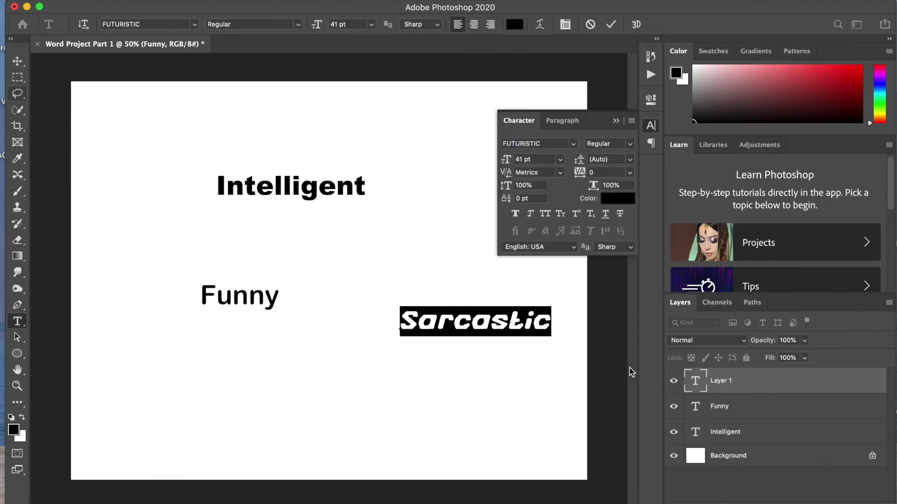
{"action": "left_click", "coordinate": [630, 371]}
{"action": "key", "text": "Escape"}
{"action": "key", "text": "m"}
{"action": "left_click_drag", "start_coordinate": [392, 300], "coordinate": [510, 339]}
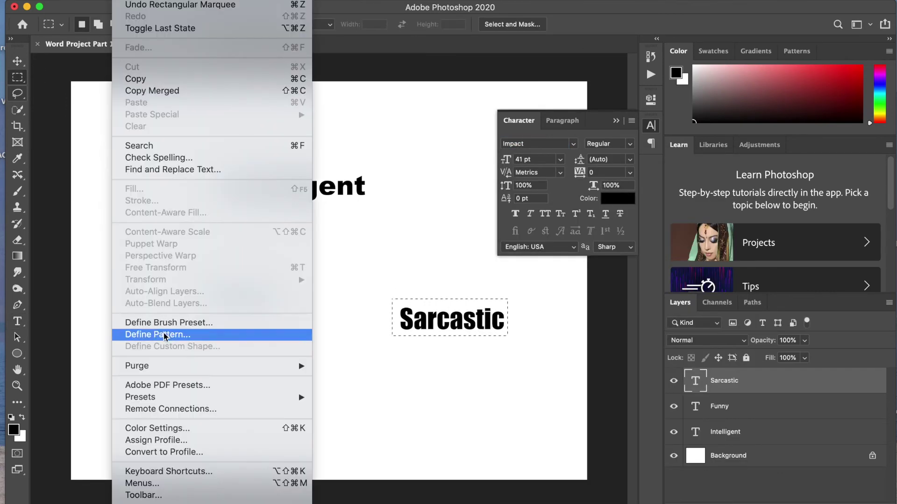
{"action": "left_click", "coordinate": [159, 322]}
{"action": "left_click", "coordinate": [586, 246]}
{"action": "key", "text": "b"}
{"action": "key", "text": "super+d"}
Add Kind in DIN Alternate Bold below Funny and define it as a brush preset.
{"action": "left_click", "coordinate": [18, 322]}
{"action": "left_click", "coordinate": [211, 391]}
{"action": "type", "text": "Kind"}
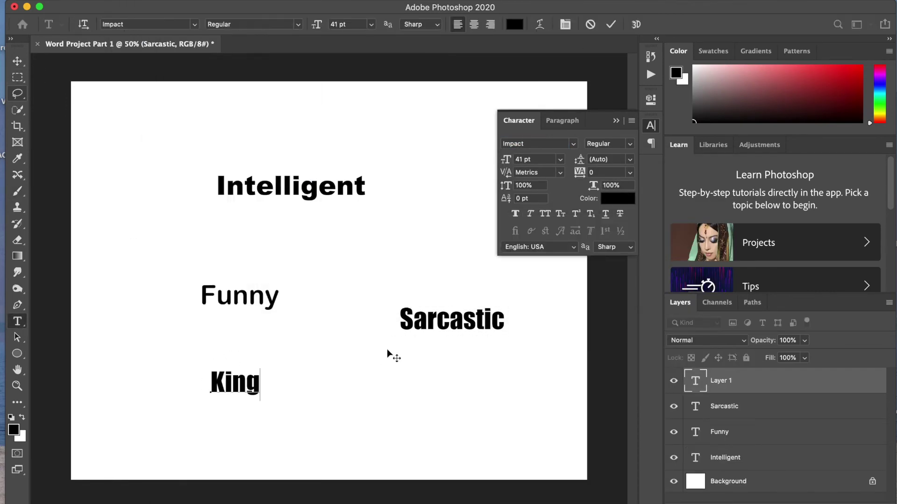
{"action": "key", "text": "super+a"}
{"action": "left_click", "coordinate": [563, 144]}
{"action": "left_click", "coordinate": [571, 144]}
{"action": "left_click", "coordinate": [584, 326]}
{"action": "key", "text": "Escape"}
{"action": "key", "text": "m"}
{"action": "left_click_drag", "start_coordinate": [194, 362], "coordinate": [278, 405]}
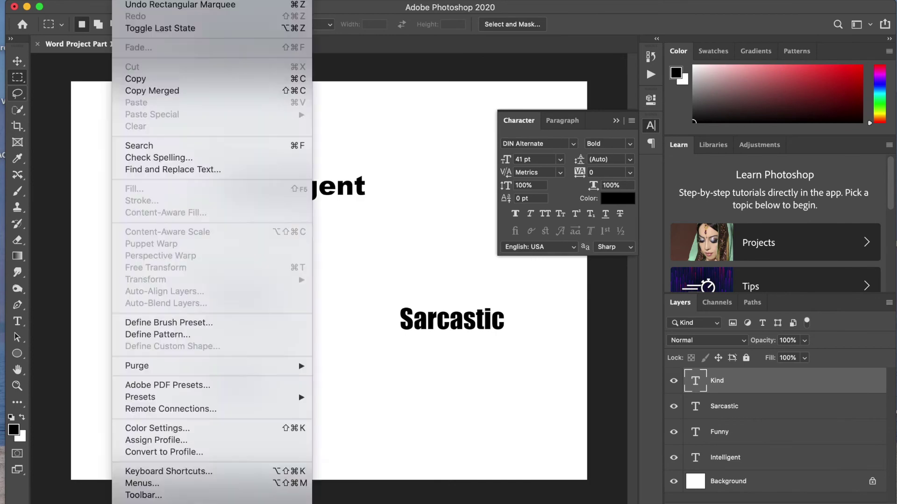
{"action": "left_click", "coordinate": [159, 322]}
{"action": "left_click", "coordinate": [586, 244]}
{"action": "key", "text": "b"}
{"action": "key", "text": "super+d"}
Add Creative in Arial Narrow right of Kind and save it as 'Creative Brush'.
{"action": "key", "text": "t"}
{"action": "left_click", "coordinate": [374, 388]}
{"action": "type", "text": "Creative"}
{"action": "key", "text": "super+a"}
{"action": "left_click", "coordinate": [573, 144]}
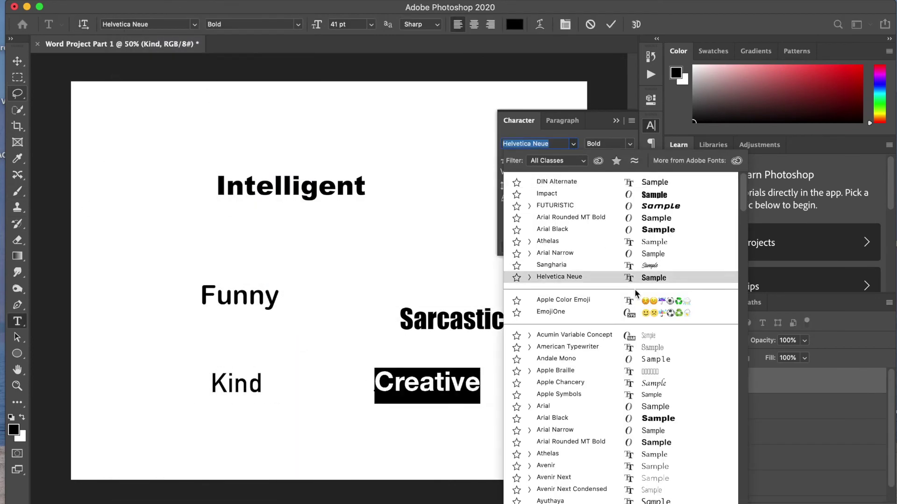
{"action": "left_click", "coordinate": [570, 248]}
{"action": "key", "text": "Escape"}
{"action": "key", "text": "m"}
{"action": "mouse_move", "coordinate": [372, 368]}
{"action": "left_mouse_down"}
{"action": "mouse_move", "coordinate": [407, 388]}
{"action": "mouse_move", "coordinate": [481, 404]}
{"action": "left_mouse_up"}
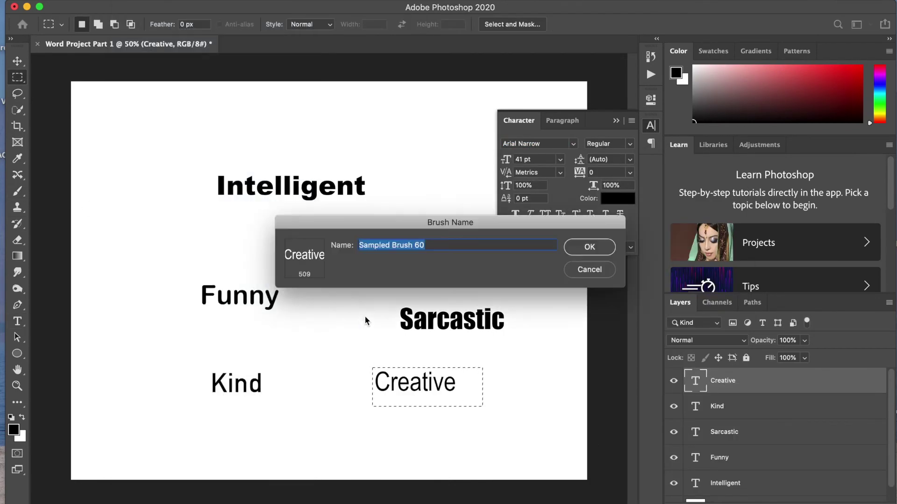
{"action": "type", "text": "Creative Brush"}
{"action": "key", "text": "Return"}
{"action": "key", "text": "b"}
{"action": "key", "text": "super+d"}
Type Thoughtful in Avenir below Kind and marquee-select it for a brush.
{"action": "key", "text": "t"}
{"action": "left_click", "coordinate": [573, 143]}
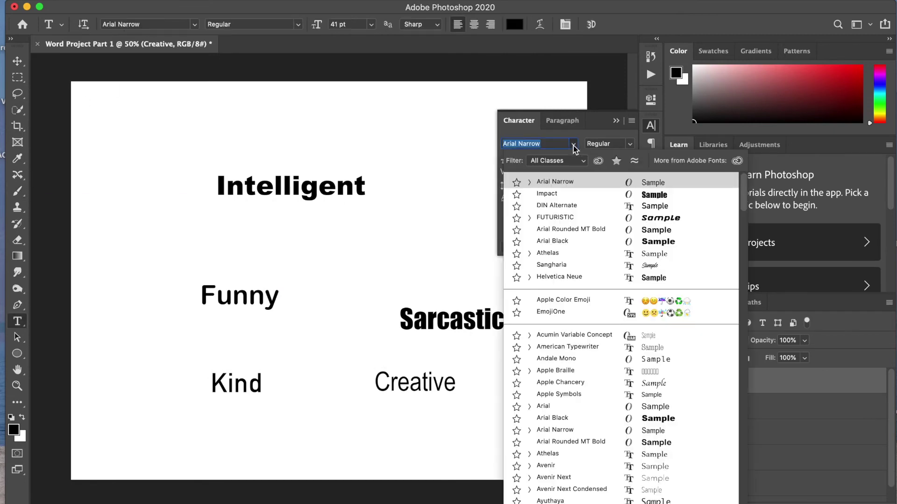
{"action": "left_click", "coordinate": [595, 430]}
{"action": "left_click", "coordinate": [152, 458]}
{"action": "type", "text": "Thoughtful"}
{"action": "key", "text": "super+a"}
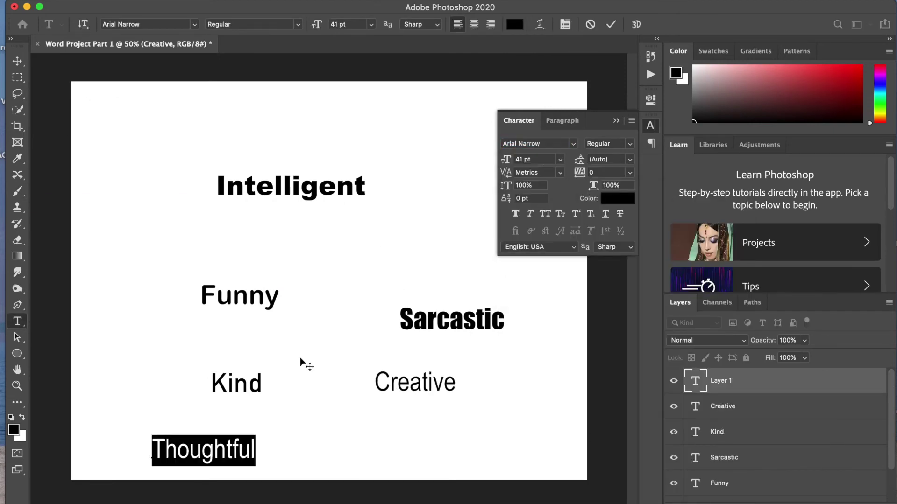
{"action": "left_click", "coordinate": [573, 143]}
{"action": "left_click", "coordinate": [574, 455]}
{"action": "left_click", "coordinate": [573, 144]}
{"action": "key", "text": "Escape"}
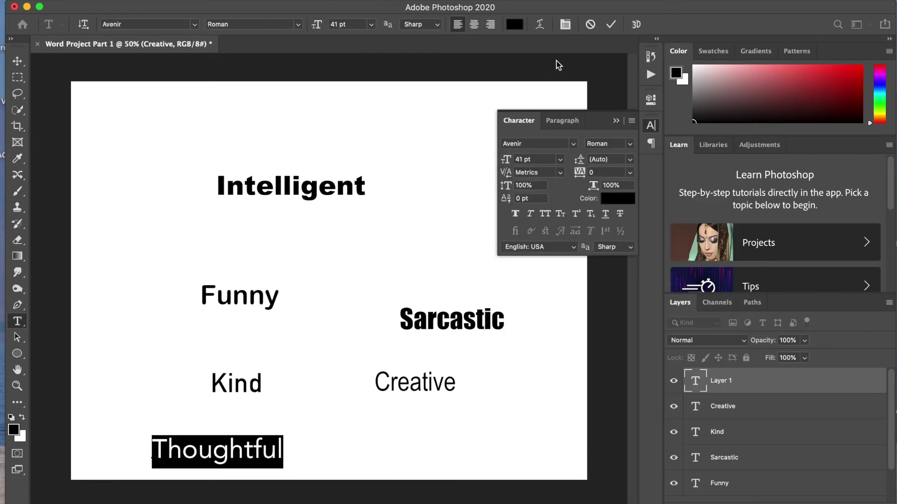
{"action": "key", "text": "Escape"}
{"action": "key", "text": "m"}
{"action": "left_click_drag", "start_coordinate": [139, 420], "coordinate": [297, 470]}
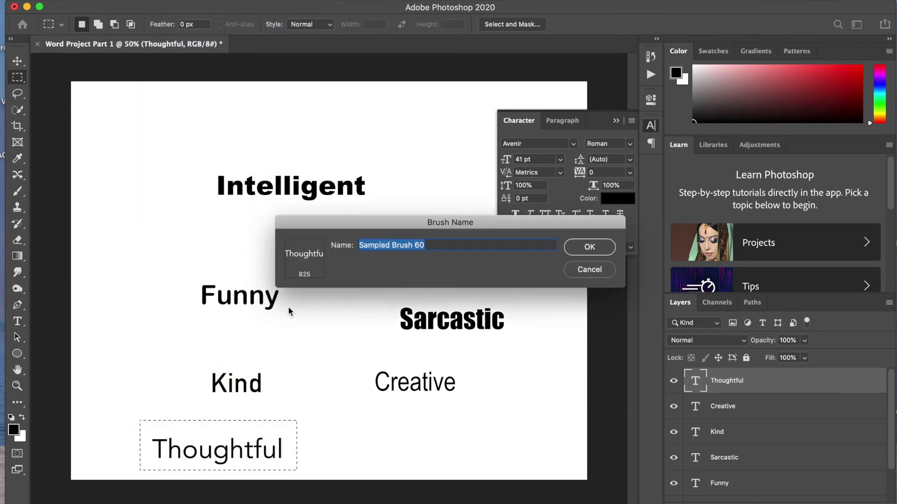
Save the 'Thoughtful Brush' preset, then type Beautiful above Intelligent.
{"action": "type", "text": "Thoughtful Brush"}
{"action": "key", "text": "Return"}
{"action": "key", "text": "t"}
{"action": "left_click", "coordinate": [211, 115]}
{"action": "type", "text": "Beautifiu"}
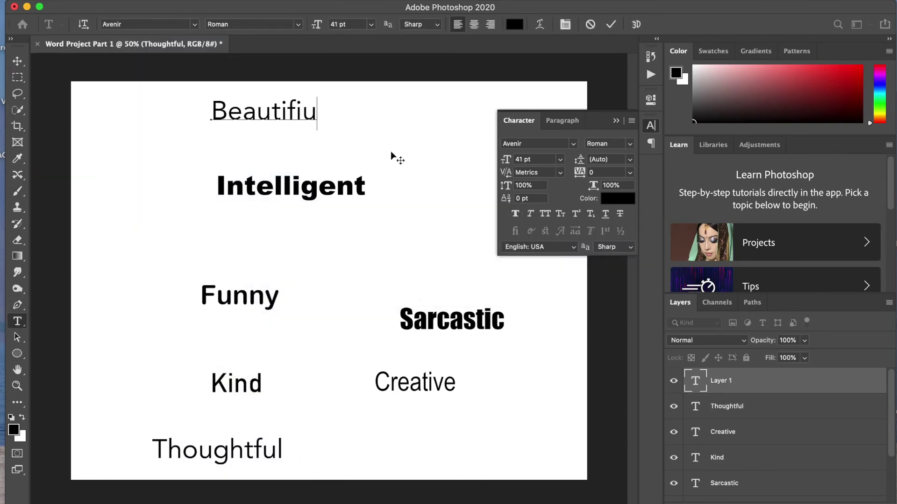
{"action": "key", "text": "BackSpace"}
{"action": "type", "text": "l"}
{"action": "key", "text": "super+a"}
Set Beautiful in Arial Rounded MT Bold and save it as 'Beautiful Brush'.
{"action": "left_click", "coordinate": [573, 144]}
{"action": "left_click", "coordinate": [590, 458]}
{"action": "left_click", "coordinate": [18, 78]}
{"action": "left_click_drag", "start_coordinate": [194, 88], "coordinate": [336, 133]}
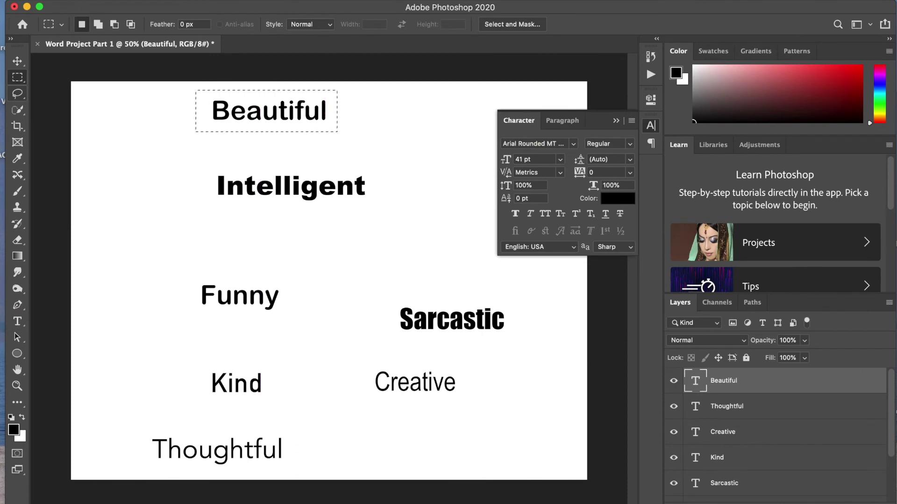
{"action": "left_click", "coordinate": [266, 324]}
{"action": "type", "text": "Beautiful Brush"}
{"action": "key", "text": "Return"}
{"action": "key", "text": "b"}
Add Pessimistic in Arial Black and save it as 'Pessimistic Brush'.
{"action": "key", "text": "t"}
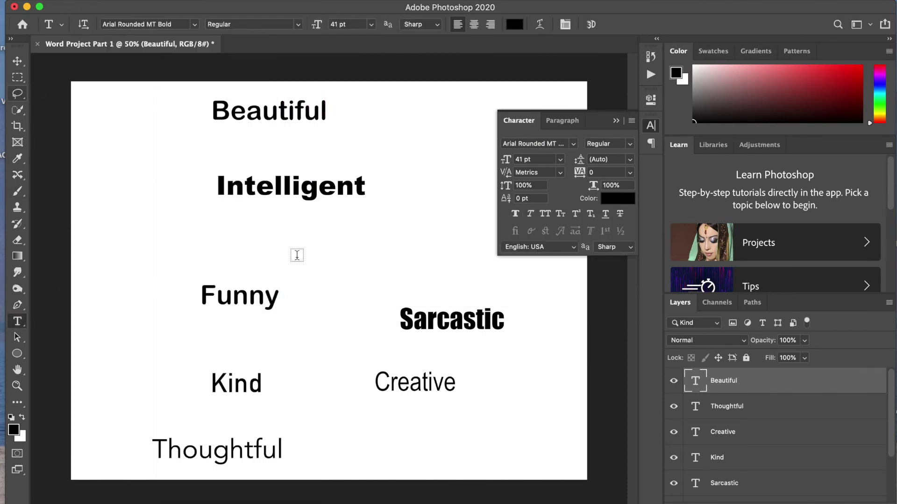
{"action": "left_click", "coordinate": [310, 250]}
{"action": "type", "text": "Pessimistic"}
{"action": "key", "text": "super+a"}
{"action": "left_click", "coordinate": [573, 143]}
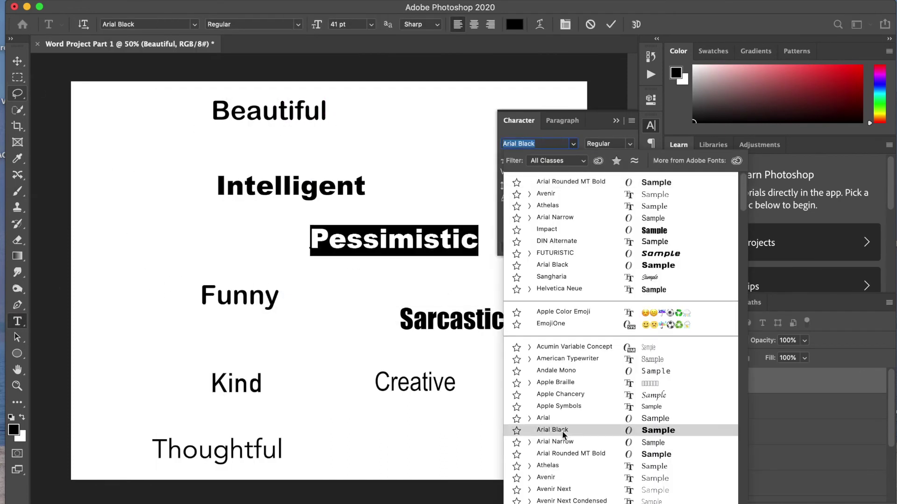
{"action": "left_click", "coordinate": [562, 430]}
{"action": "left_click", "coordinate": [17, 77]}
{"action": "left_click_drag", "start_coordinate": [305, 216], "coordinate": [485, 259]}
{"action": "left_click", "coordinate": [266, 324]}
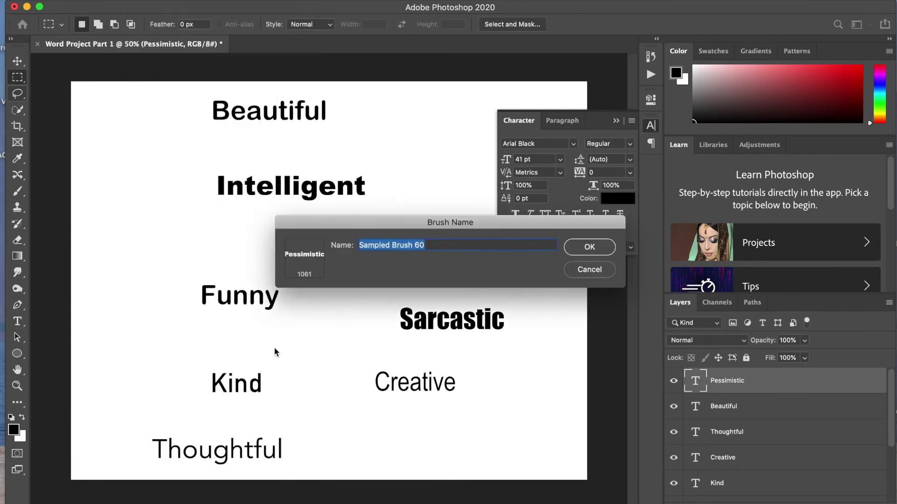
{"action": "type", "text": "Pessimistic Brush"}
{"action": "left_click", "coordinate": [586, 247]}
{"action": "key", "text": "b"}
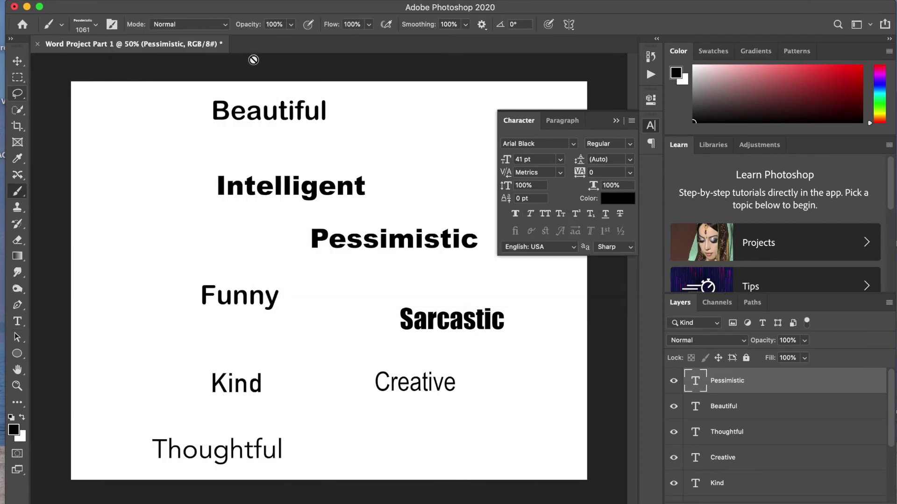
Type Animal Lover in Arial Narrow left of Pessimistic, then delete it.
{"action": "key", "text": "t"}
{"action": "left_click", "coordinate": [115, 243]}
{"action": "key", "text": "BackSpace"}
{"action": "type", "text": "Animal Lover"}
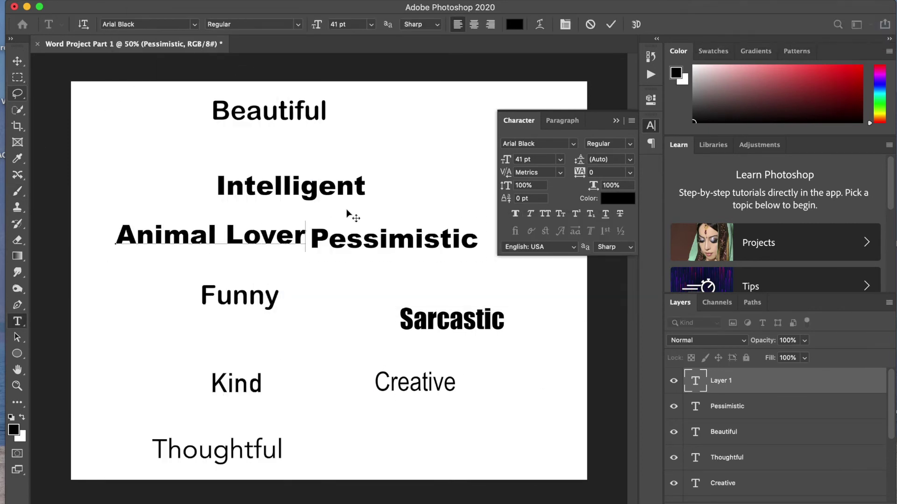
{"action": "key", "text": "super+a"}
{"action": "left_click", "coordinate": [573, 144]}
{"action": "left_click", "coordinate": [578, 439]}
{"action": "key", "text": "Escape"}
{"action": "key", "text": "m"}
{"action": "left_click_drag", "start_coordinate": [106, 214], "coordinate": [249, 258]}
{"action": "key", "text": "Delete"}
Replace it with Animal Advocate and define it as a brush preset.
{"action": "key", "text": "t"}
{"action": "left_click", "coordinate": [120, 237]}
{"action": "type", "text": "A"}
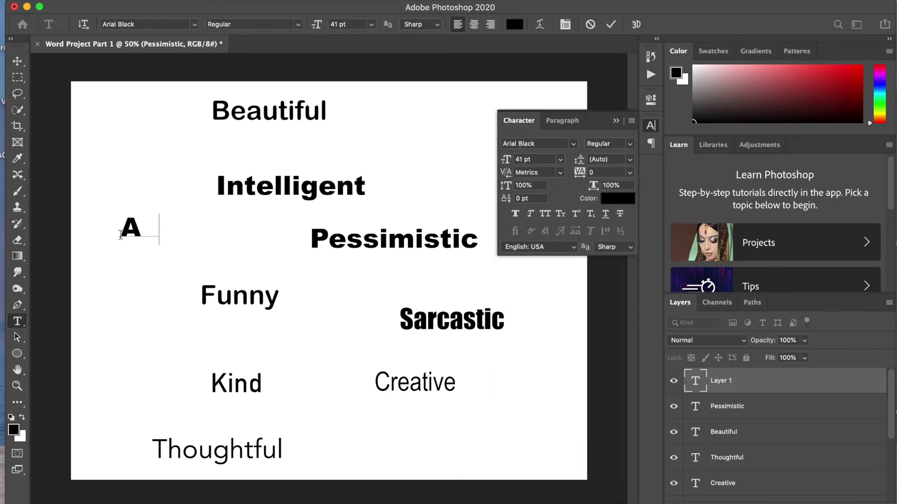
{"action": "type", "text": "nimal Advocate"}
{"action": "key", "text": "super+a"}
{"action": "key", "text": "Escape"}
{"action": "key", "text": "m"}
{"action": "left_click_drag", "start_coordinate": [113, 218], "coordinate": [250, 246]}
{"action": "left_click", "coordinate": [119, 1]}
{"action": "left_click", "coordinate": [154, 380]}
{"action": "type", "text": "Animal Advocate"}
{"action": "key", "text": "Return"}
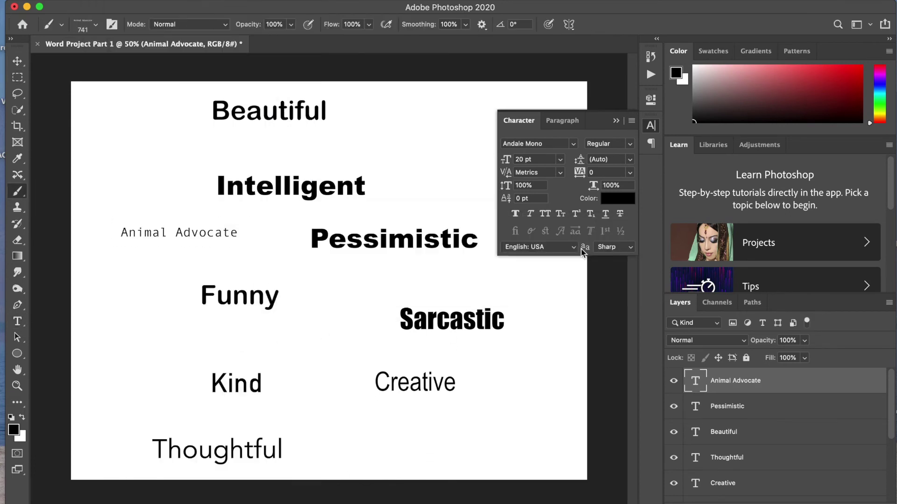
{"action": "key", "text": "super+d"}
Add Nature Enthusiast near the bottom right and start naming its brush preset.
{"action": "key", "text": "t"}
{"action": "left_click", "coordinate": [401, 439]}
{"action": "type", "text": "Nature Enthusiast"}
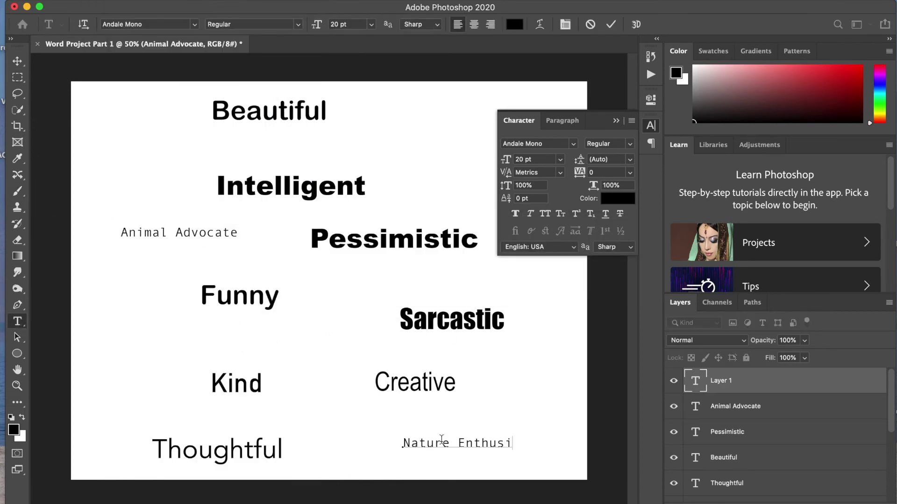
{"action": "key", "text": "super+a"}
{"action": "key", "text": "Escape"}
{"action": "key", "text": "m"}
{"action": "left_click_drag", "start_coordinate": [393, 423], "coordinate": [552, 461]}
{"action": "left_click", "coordinate": [120, 1]}
{"action": "left_click", "coordinate": [297, 374]}
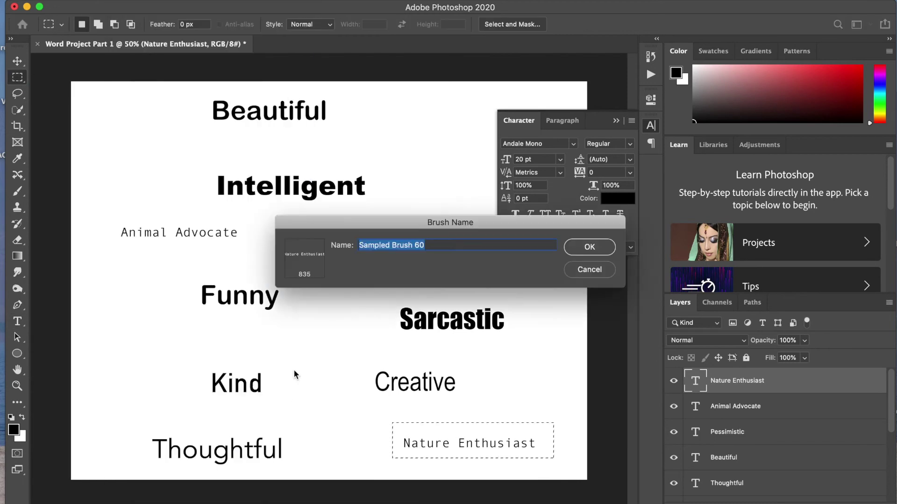
{"action": "type", "text": "Nature Enth"}
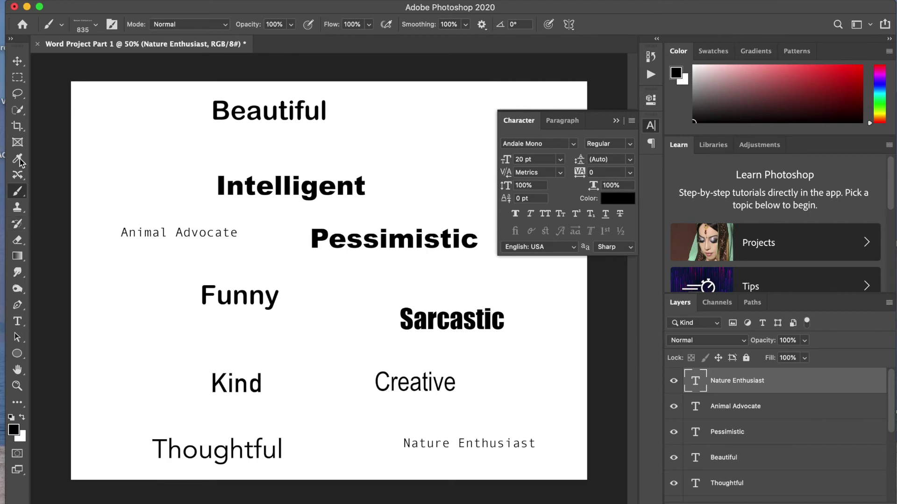
{"action": "left_click", "coordinate": [16, 322]}
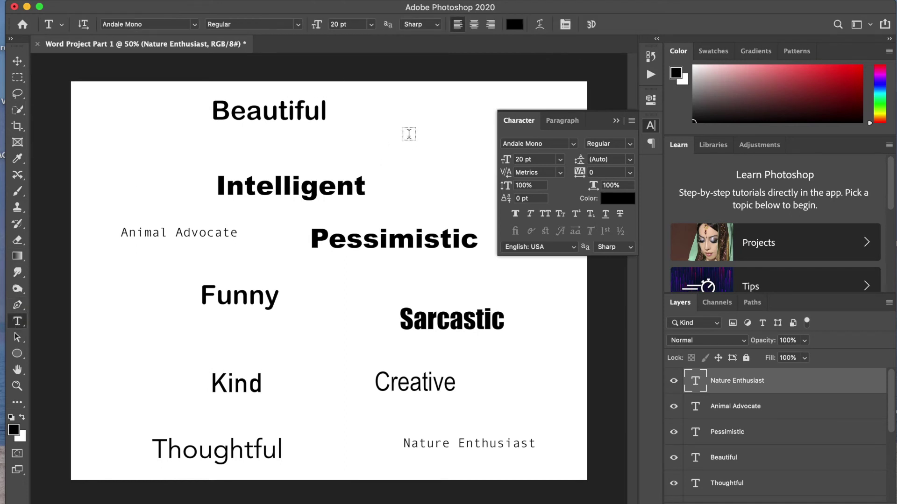
Add an 'Aa' text box right of Beautiful in Andale Mono at 89 pt.
{"action": "left_click_drag", "start_coordinate": [374, 110], "coordinate": [469, 176]}
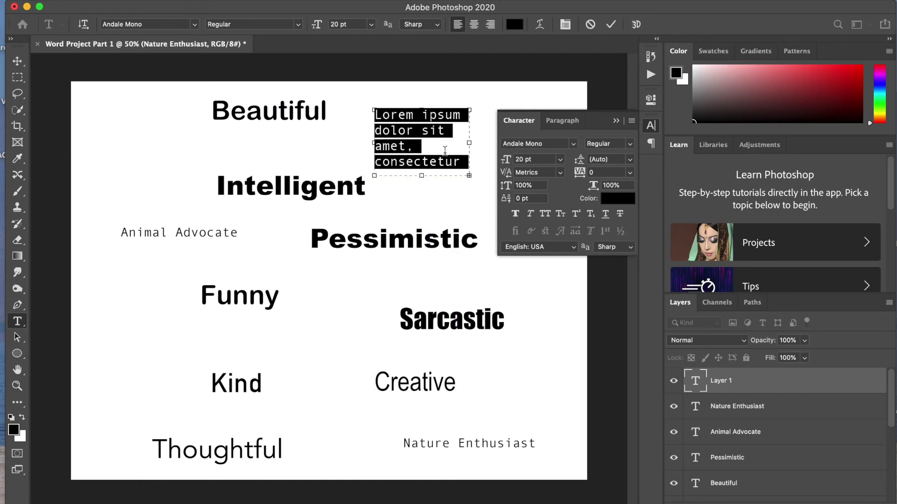
{"action": "type", "text": "Aa"}
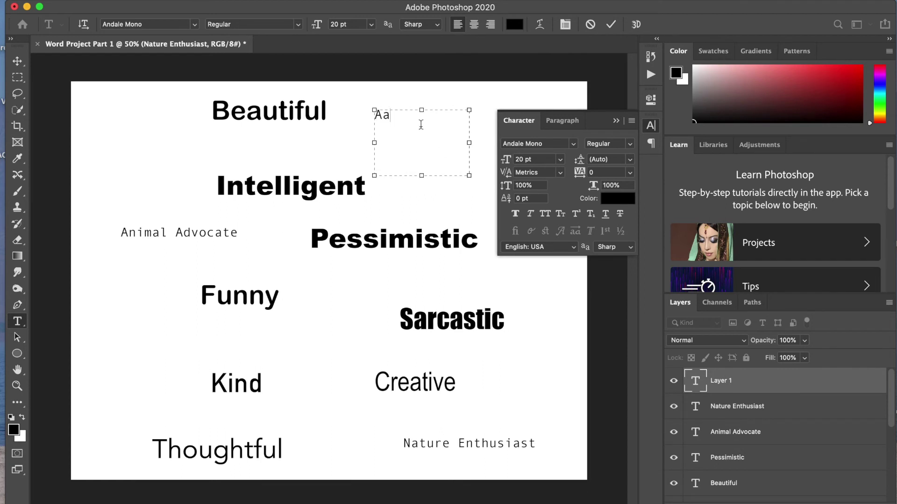
{"action": "double_click", "coordinate": [377, 115]}
{"action": "left_click_drag", "start_coordinate": [509, 160], "coordinate": [548, 161]}
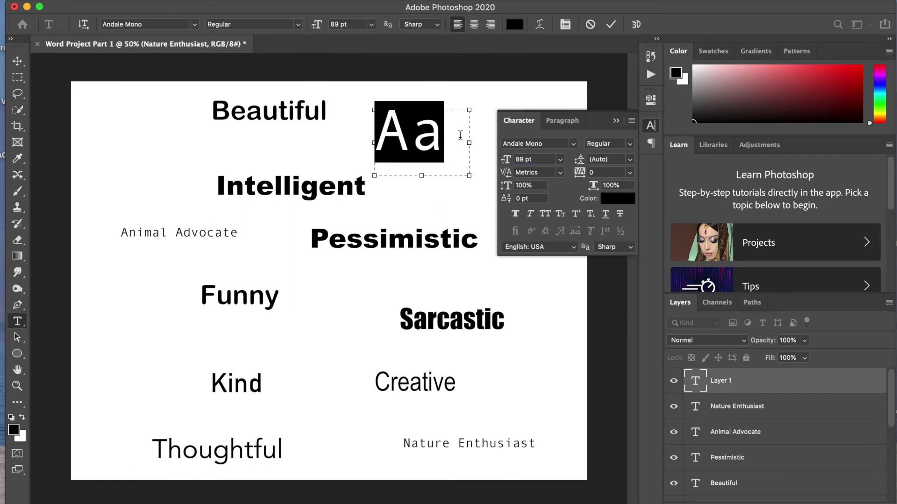
{"action": "left_click", "coordinate": [611, 26]}
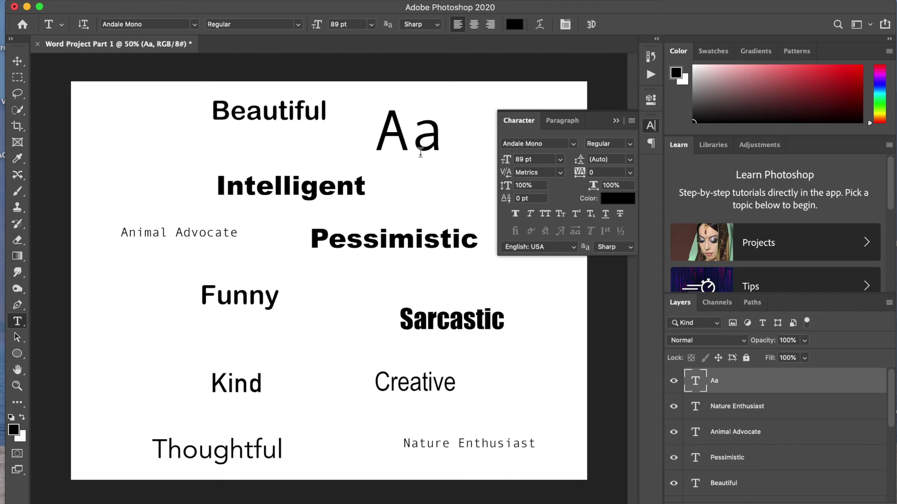
Add a Times Aa line under the first, nudge the pair right, then start deleting text layers.
{"action": "left_click", "coordinate": [435, 145]}
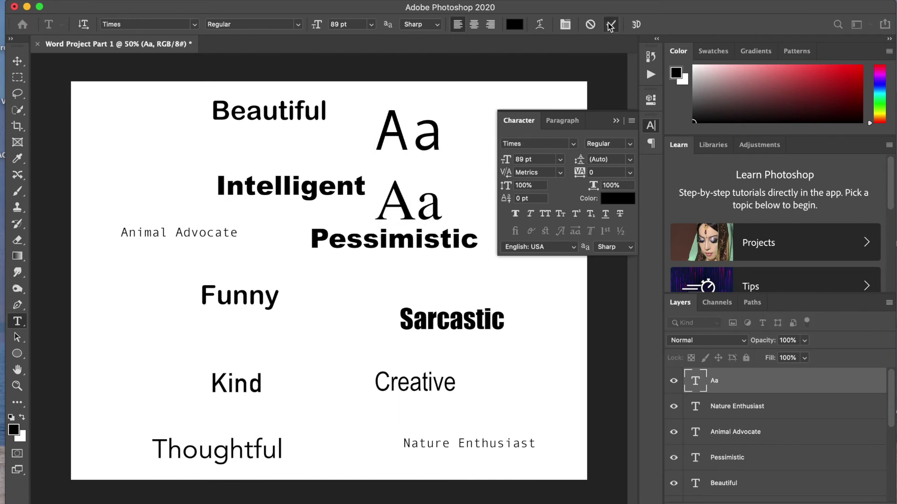
{"action": "left_click", "coordinate": [610, 25]}
{"action": "key", "text": "v"}
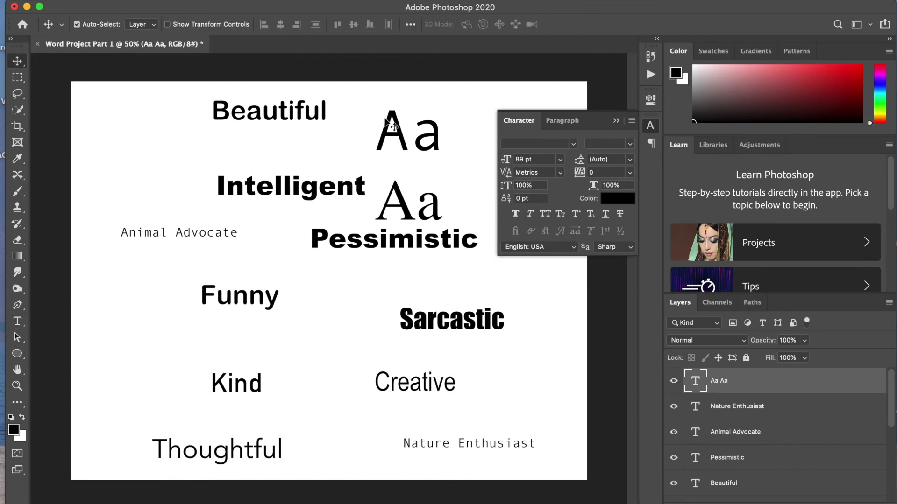
{"action": "left_click_drag", "start_coordinate": [404, 141], "coordinate": [413, 129]}
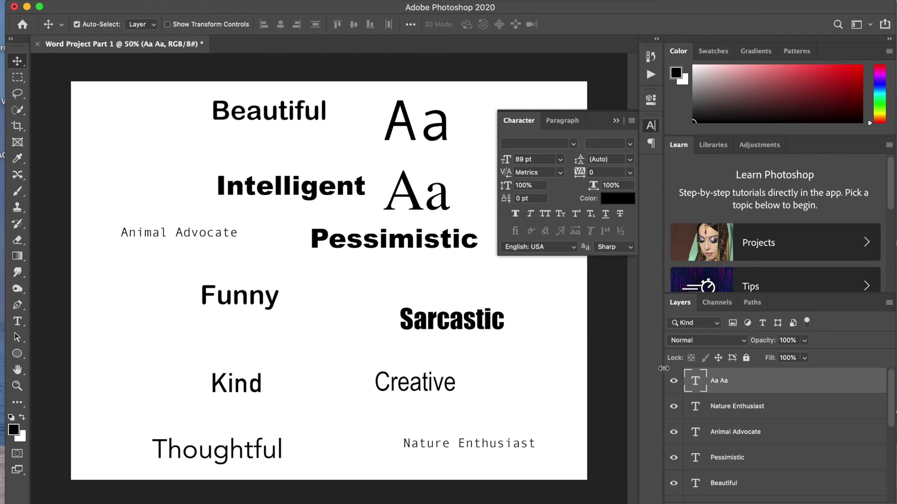
{"action": "key", "text": "Delete"}
{"action": "key", "text": "Delete"}
{"action": "key", "text": "Delete"}
{"action": "key", "text": "Delete"}
{"action": "key", "text": "Delete"}
{"action": "key", "text": "Delete"}
{"action": "key", "text": "Delete"}
{"action": "key", "text": "Delete"}
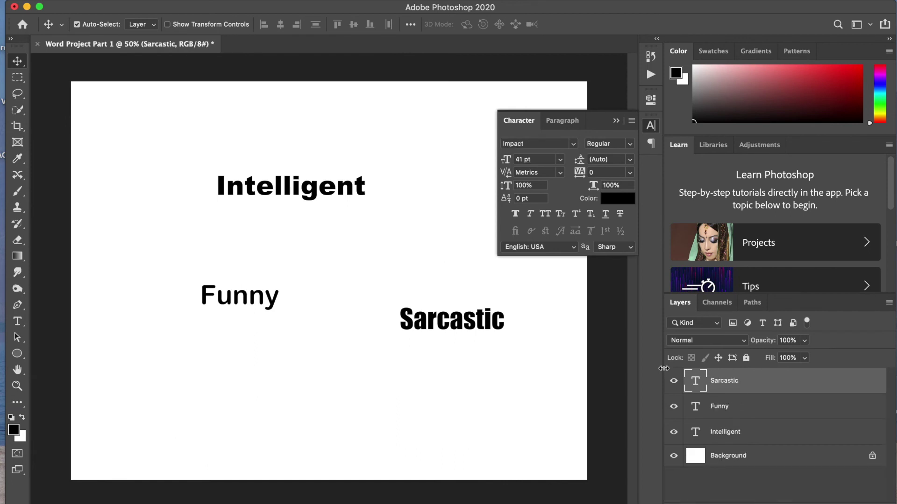
Delete the remaining text layers, leaving only the white Background.
{"action": "key", "text": "Delete"}
{"action": "key", "text": "Delete"}
{"action": "key", "text": "Delete"}
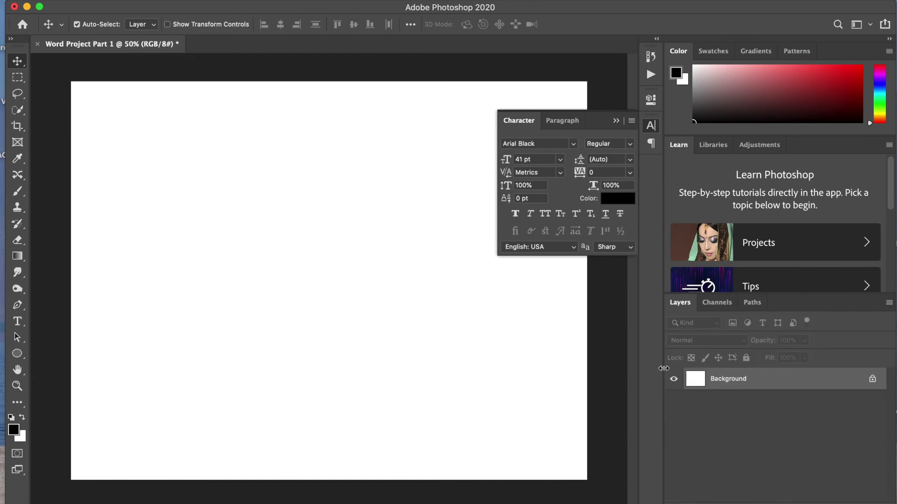
Collapse the Character panel, select the Brush tool, and float an enlarged Brushes panel showing all ten word brushes.
{"action": "left_click", "coordinate": [615, 122]}
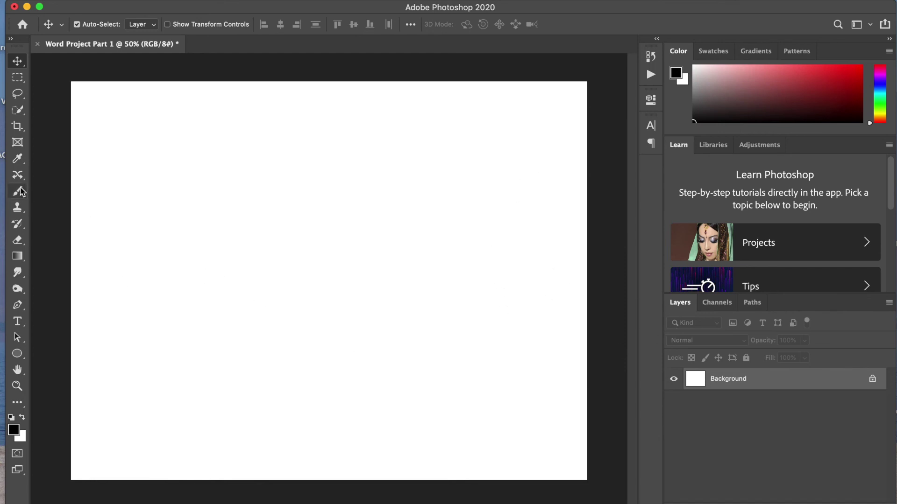
{"action": "left_click", "coordinate": [20, 191]}
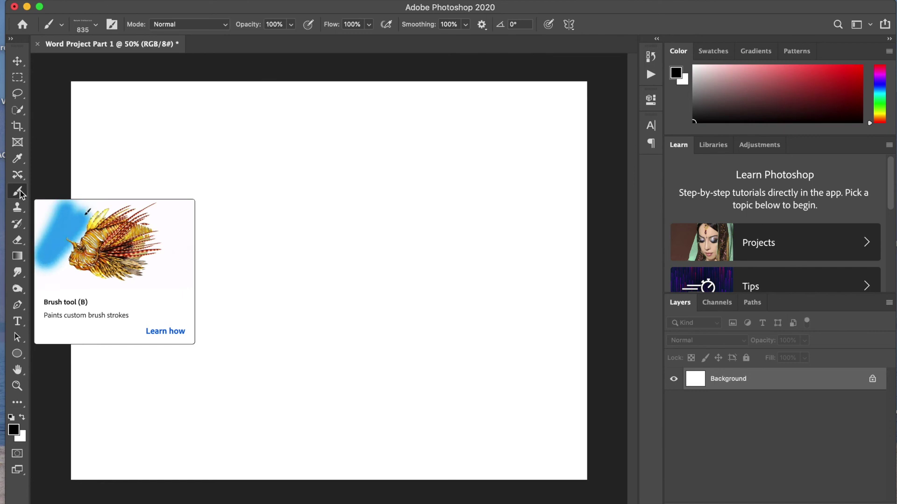
{"action": "left_click", "coordinate": [376, 0]}
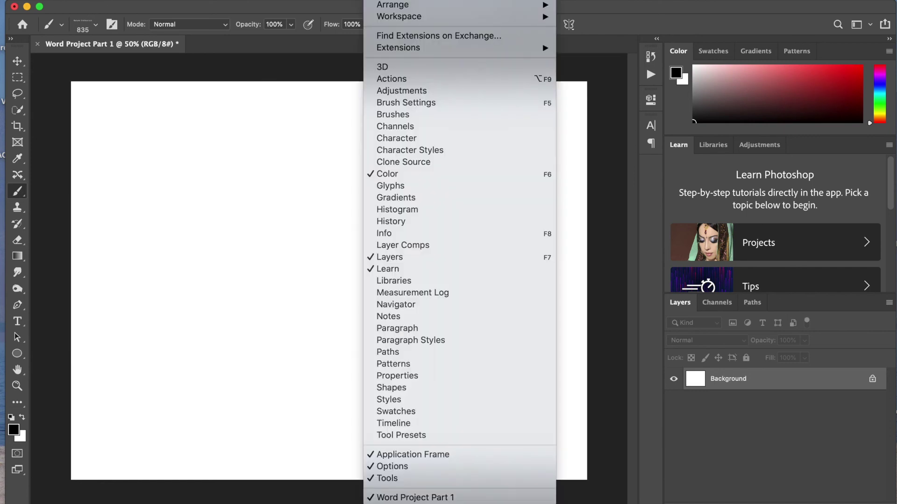
{"action": "left_click", "coordinate": [395, 114]}
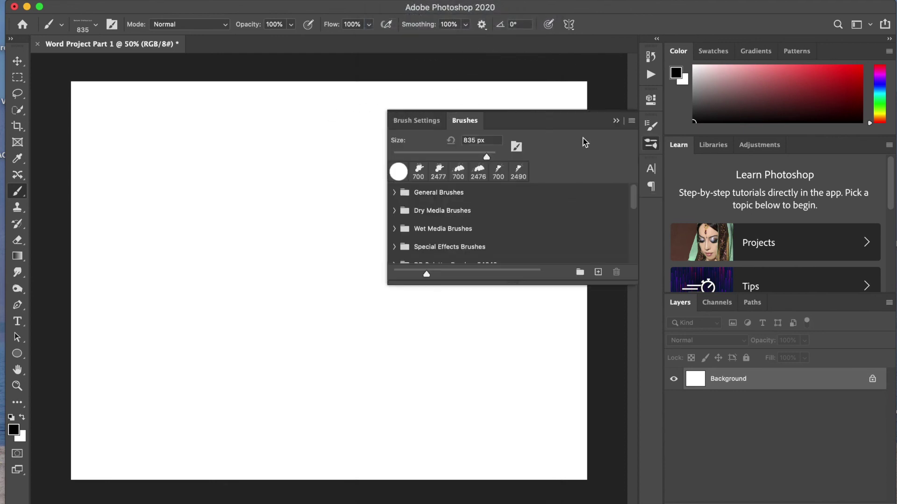
{"action": "mouse_move", "coordinate": [638, 283]}
{"action": "left_mouse_down"}
{"action": "mouse_move", "coordinate": [646, 443]}
{"action": "mouse_move", "coordinate": [641, 283]}
{"action": "mouse_move", "coordinate": [635, 470]}
{"action": "mouse_move", "coordinate": [614, 487]}
{"action": "left_mouse_up"}
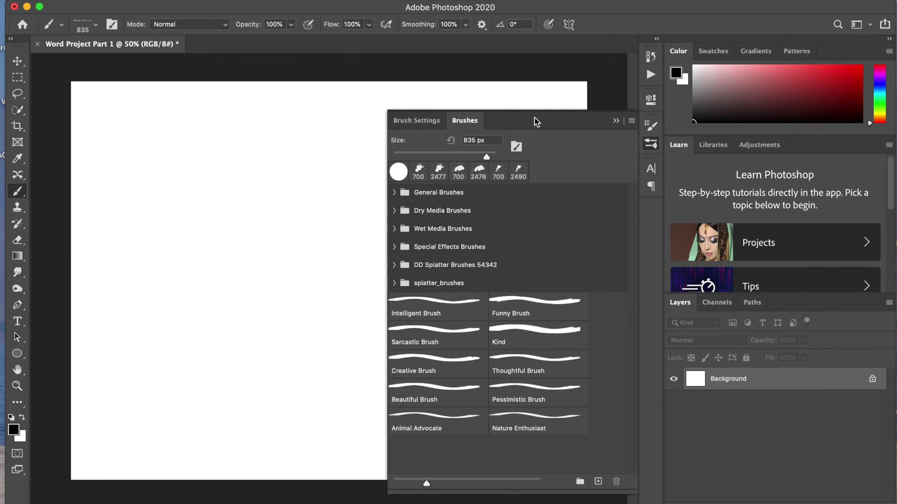
{"action": "left_click_drag", "start_coordinate": [534, 118], "coordinate": [586, 90]}
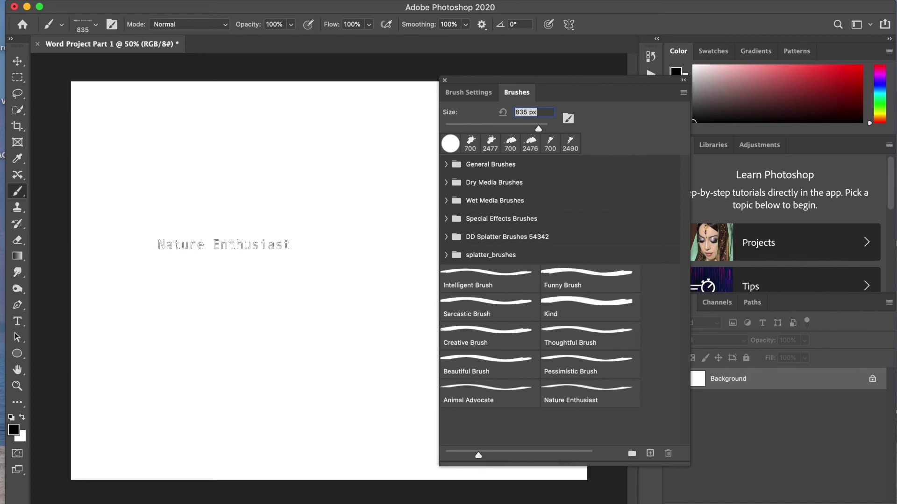
Stamp two Nature Enthusiast words and a Sarcastic word on the canvas.
{"action": "left_click", "coordinate": [218, 242]}
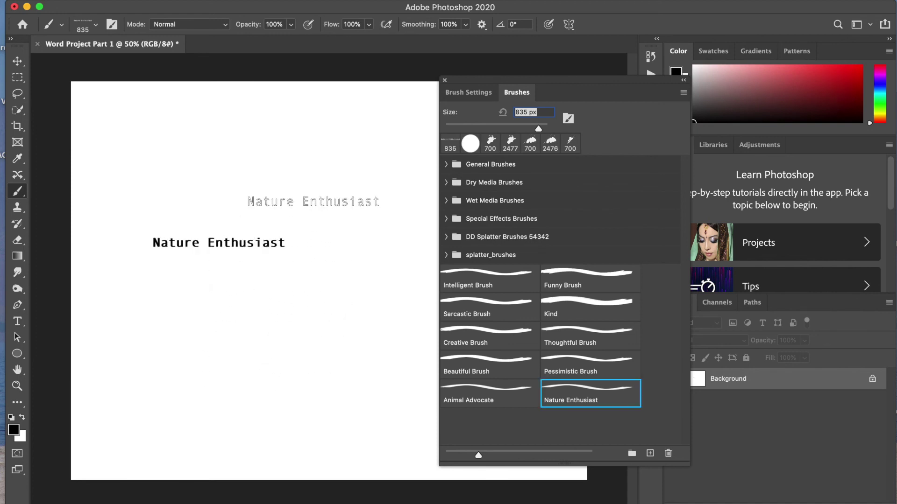
{"action": "left_click", "coordinate": [313, 202]}
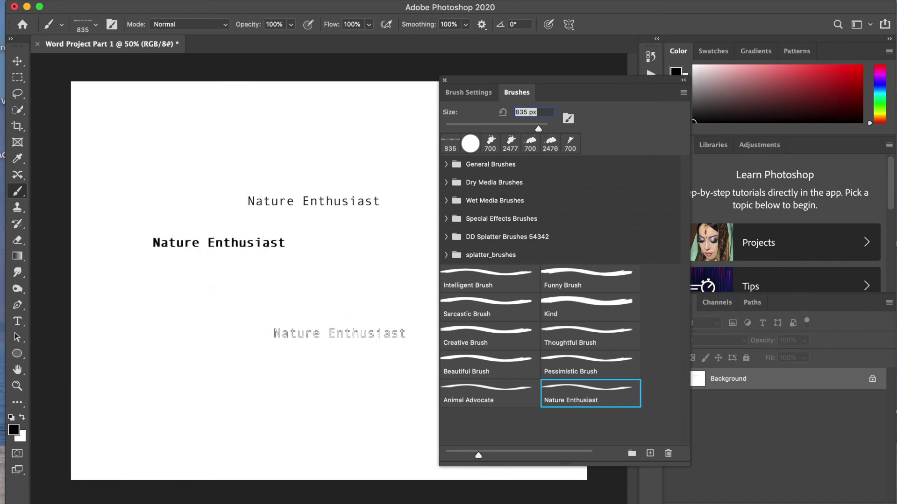
{"action": "left_click", "coordinate": [508, 312]}
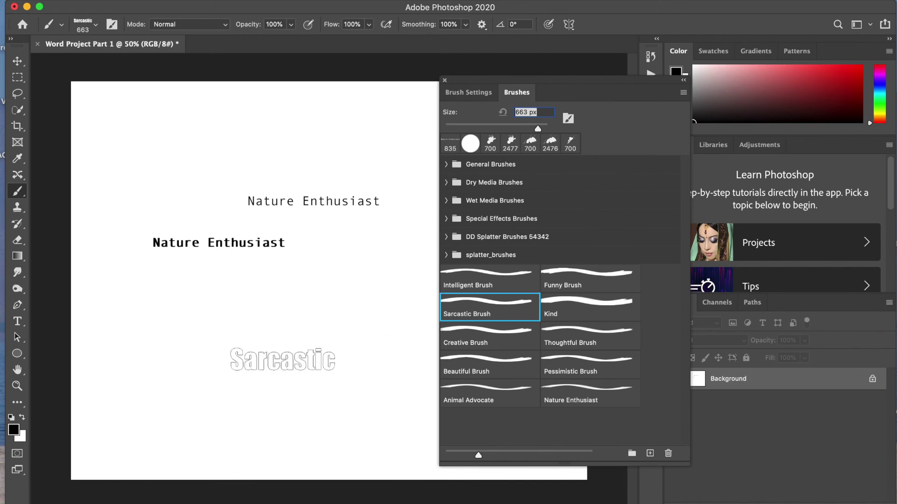
{"action": "left_click", "coordinate": [282, 360]}
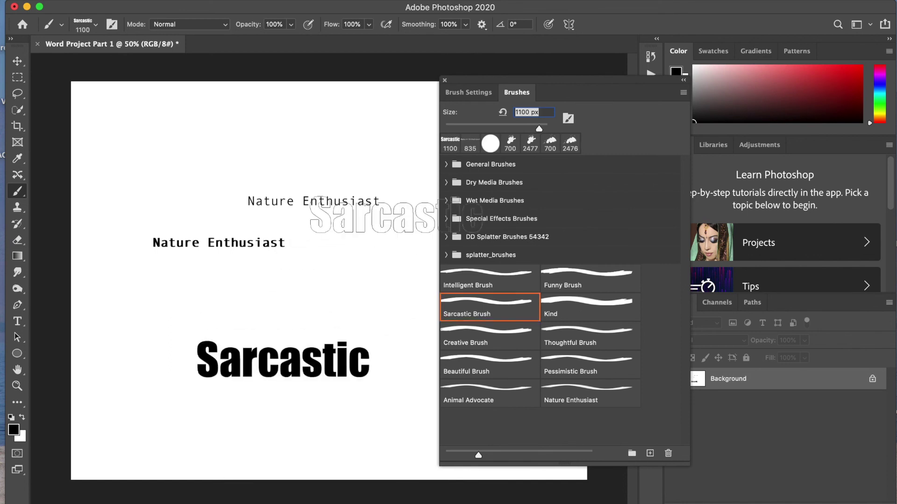
Stamp a large Thoughtful near the canvas top and a smaller Thoughtful below it.
{"action": "left_click", "coordinate": [579, 340]}
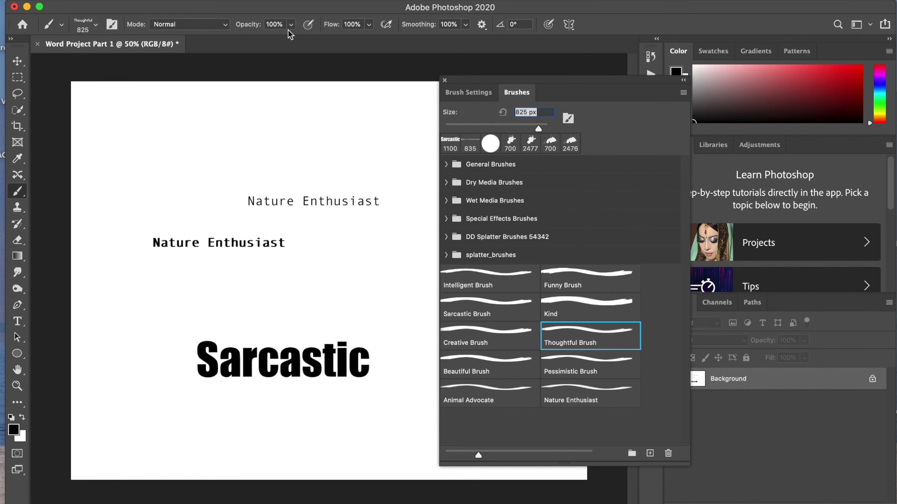
{"action": "left_click", "coordinate": [95, 29]}
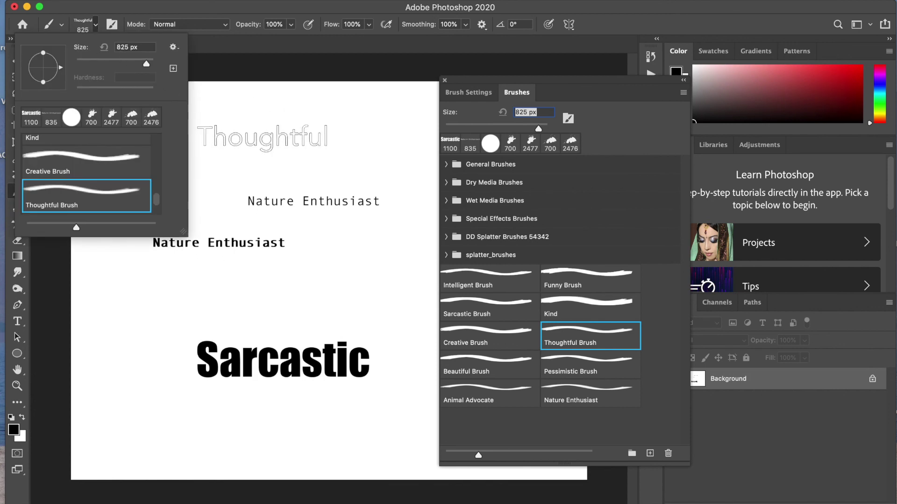
{"action": "left_click", "coordinate": [262, 136]}
{"action": "key", "text": "bracketleft"}
{"action": "key", "text": "bracketleft"}
{"action": "key", "text": "bracketleft"}
{"action": "key", "text": "bracketleft"}
{"action": "key", "text": "bracketleft"}
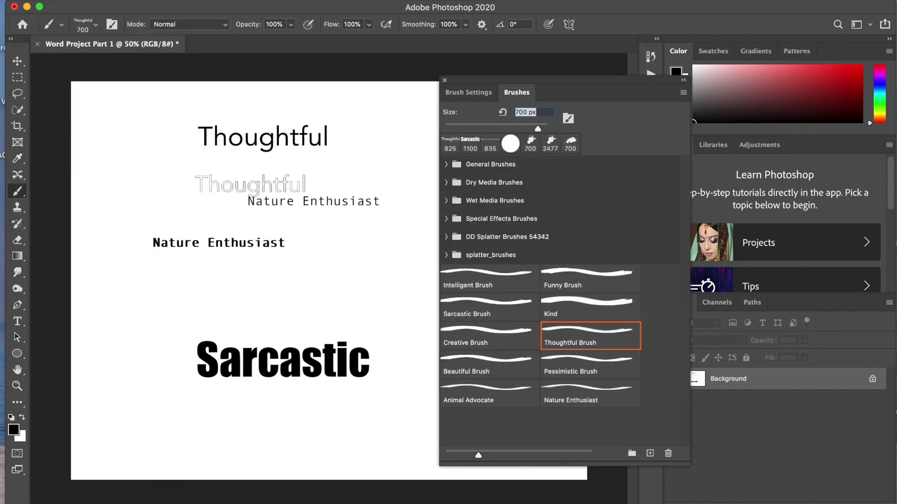
{"action": "left_click", "coordinate": [290, 269]}
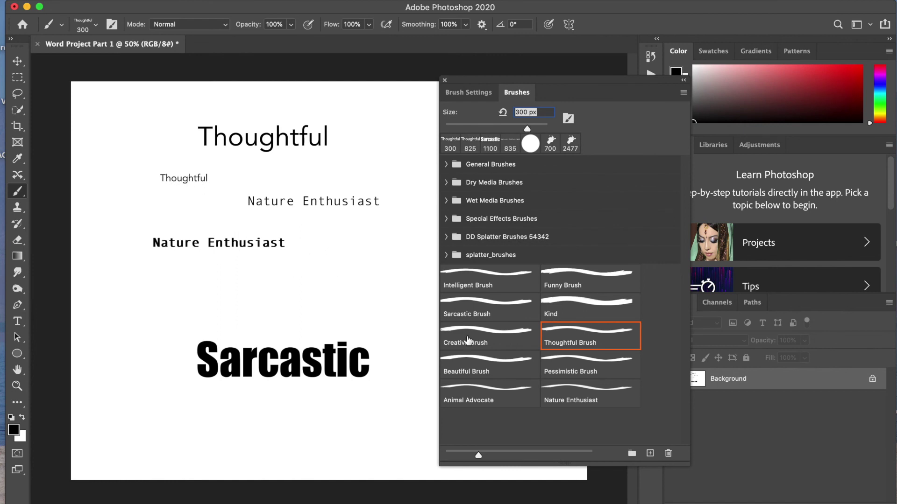
Stamp a 1000 px Beautiful above Sarcastic and a small Nature Enthusiast near the bottom.
{"action": "left_click", "coordinate": [477, 371]}
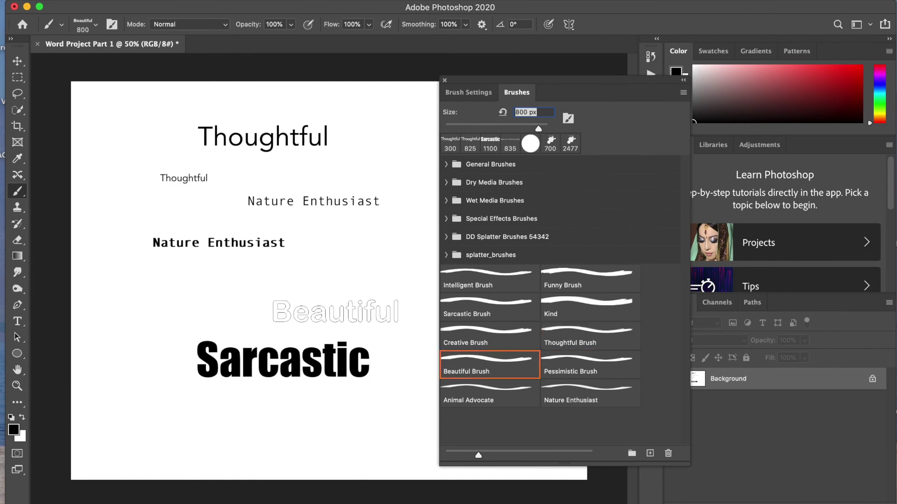
{"action": "key", "text": "bracketright"}
{"action": "key", "text": "bracketright"}
{"action": "key", "text": "bracketright"}
{"action": "key", "text": "bracketright"}
{"action": "left_click", "coordinate": [327, 301]}
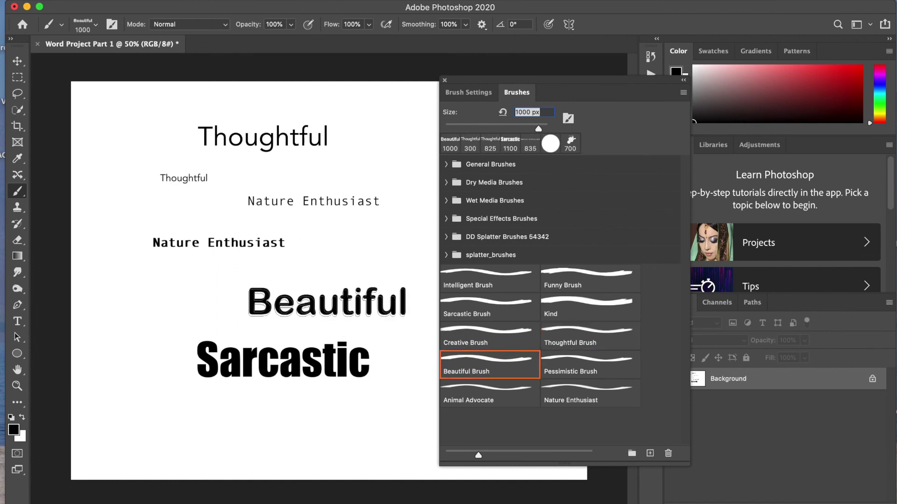
{"action": "left_click", "coordinate": [553, 396]}
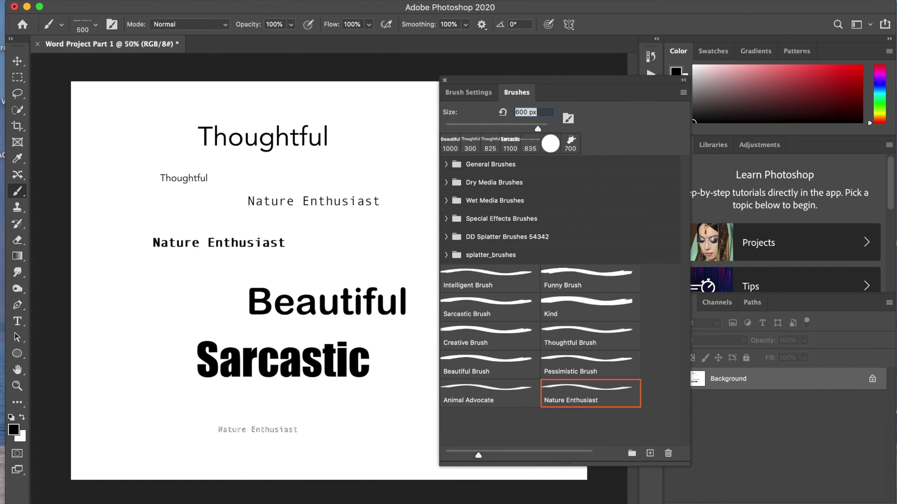
{"action": "left_click", "coordinate": [371, 406]}
Stamp a large Funny near the bottom and a 700 px Funny at the left middle.
{"action": "left_click", "coordinate": [490, 361]}
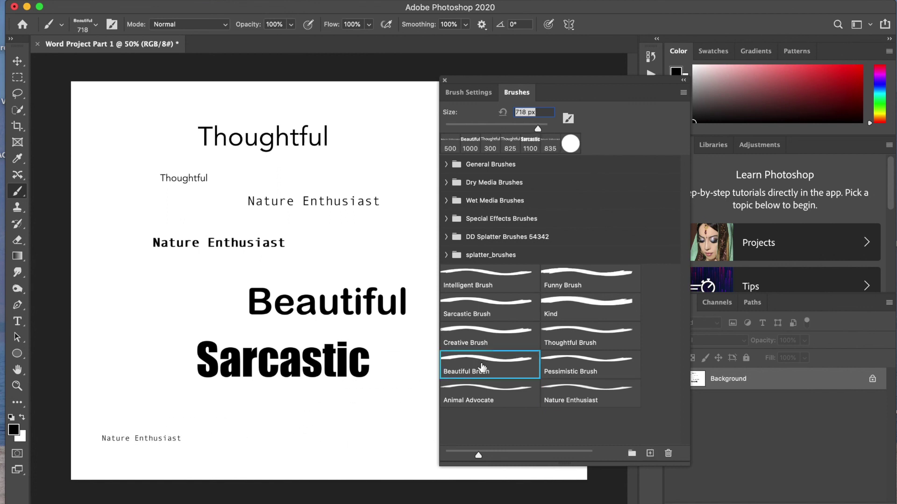
{"action": "left_click", "coordinate": [444, 404]}
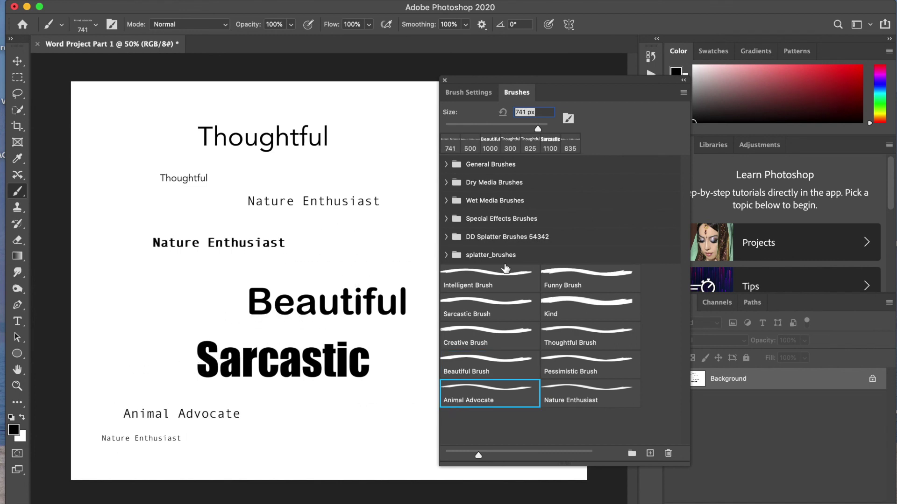
{"action": "left_click", "coordinate": [573, 276]}
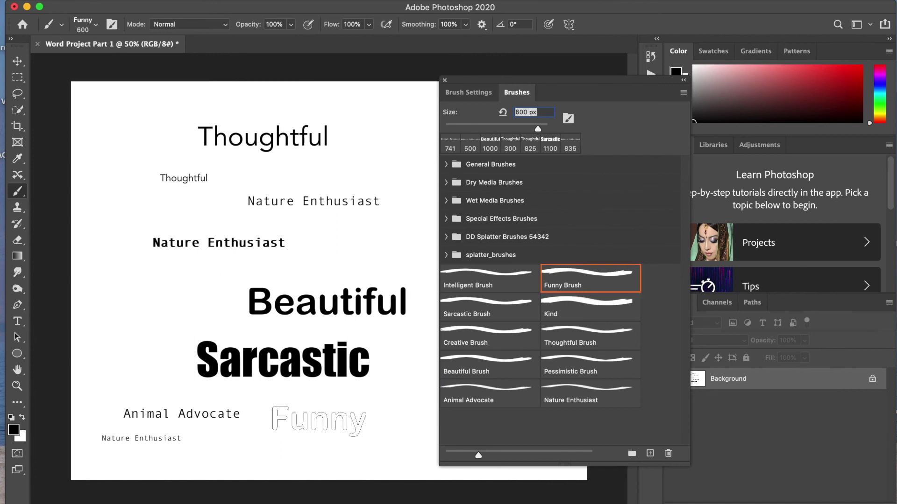
{"action": "left_click", "coordinate": [320, 436]}
{"action": "key", "text": "bracketleft"}
{"action": "key", "text": "bracketleft"}
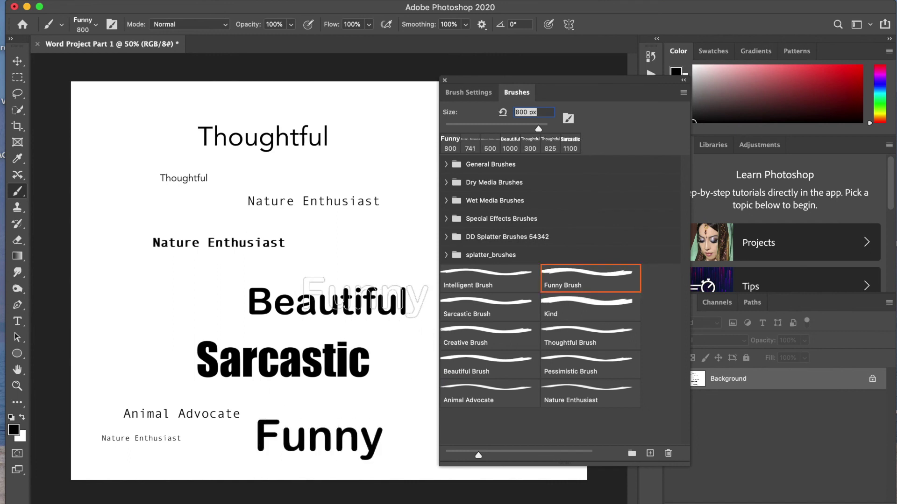
{"action": "key", "text": "bracketleft"}
{"action": "key", "text": "bracketleft"}
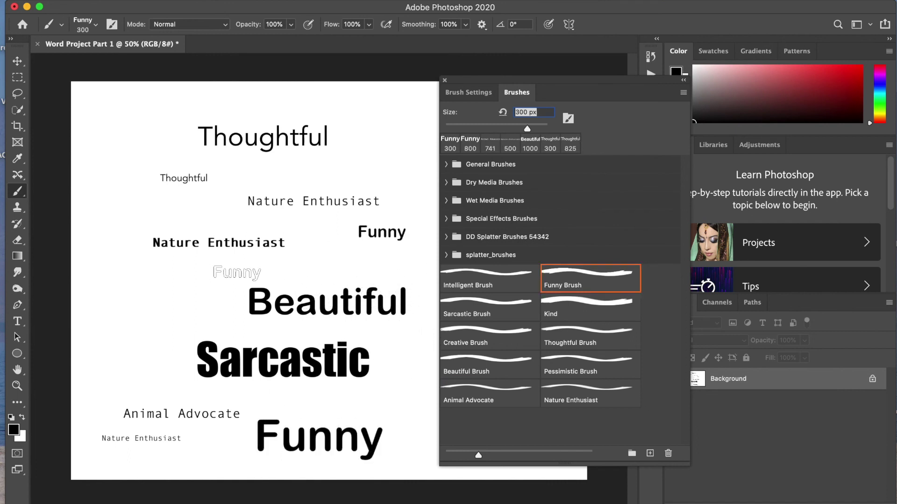
{"action": "key", "text": "bracketright"}
{"action": "key", "text": "bracketright"}
{"action": "key", "text": "bracketright"}
{"action": "left_click", "coordinate": [149, 307]}
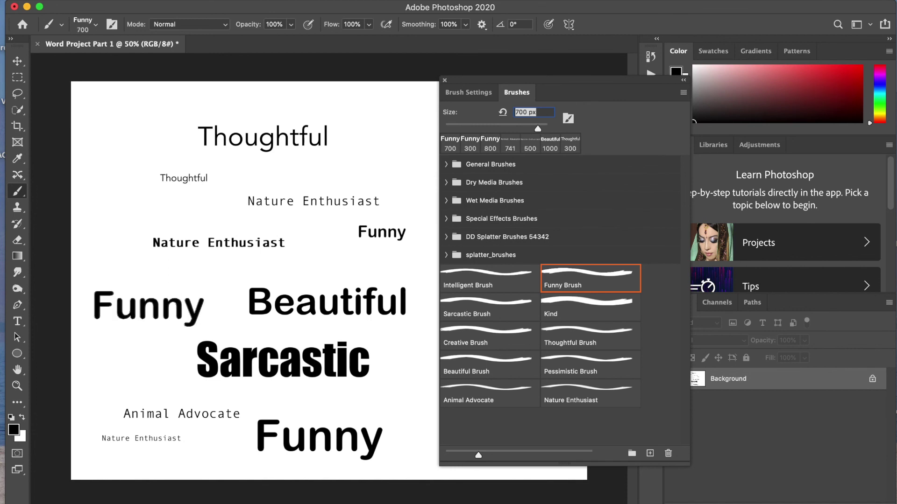
Stamp two 800 px black Intelligent words at the upper right and upper left of the canvas.
{"action": "left_click", "coordinate": [509, 285]}
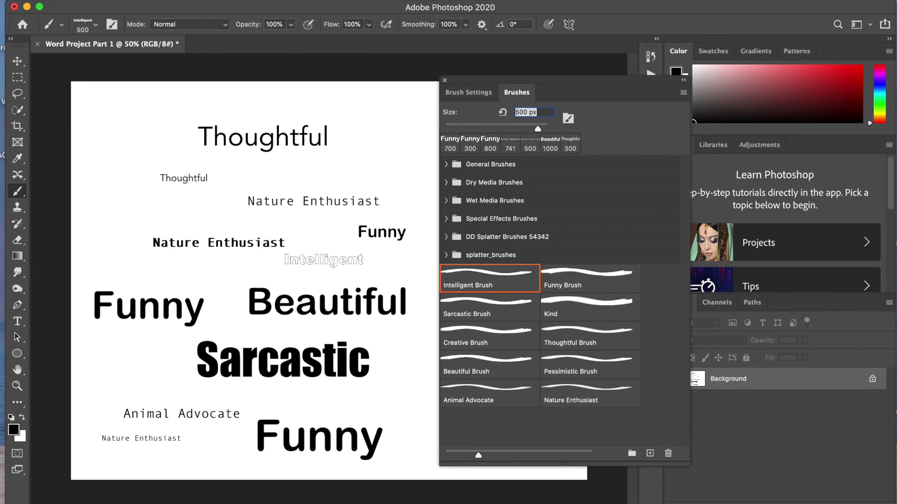
{"action": "key", "text": "bracketleft"}
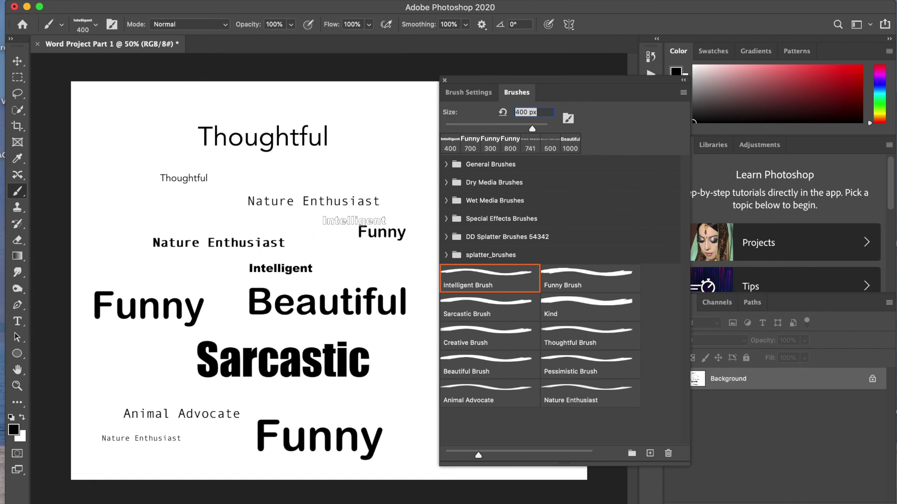
{"action": "key", "text": "bracketright"}
{"action": "key", "text": "bracketright"}
{"action": "key", "text": "bracketright"}
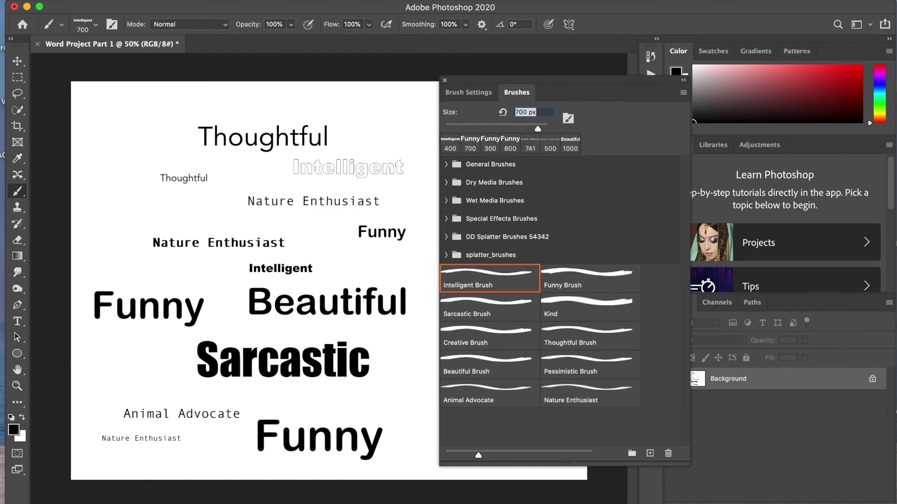
{"action": "left_click", "coordinate": [343, 171]}
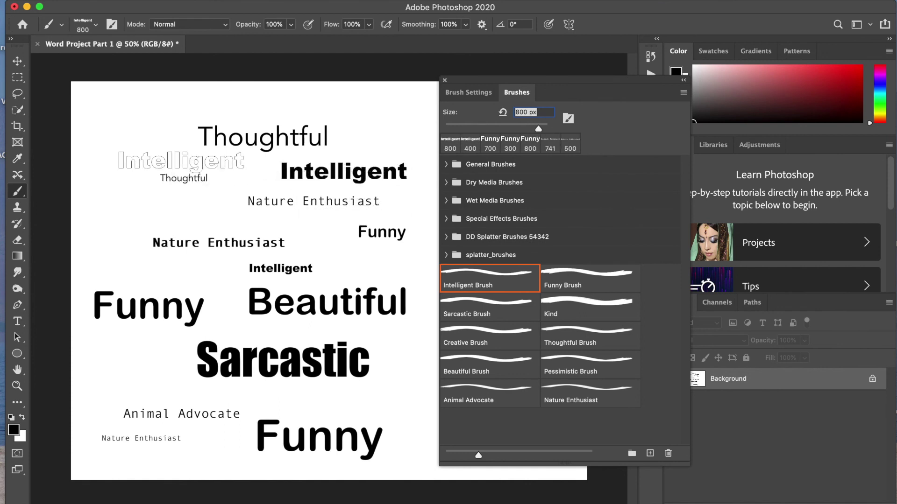
{"action": "left_click", "coordinate": [144, 157]}
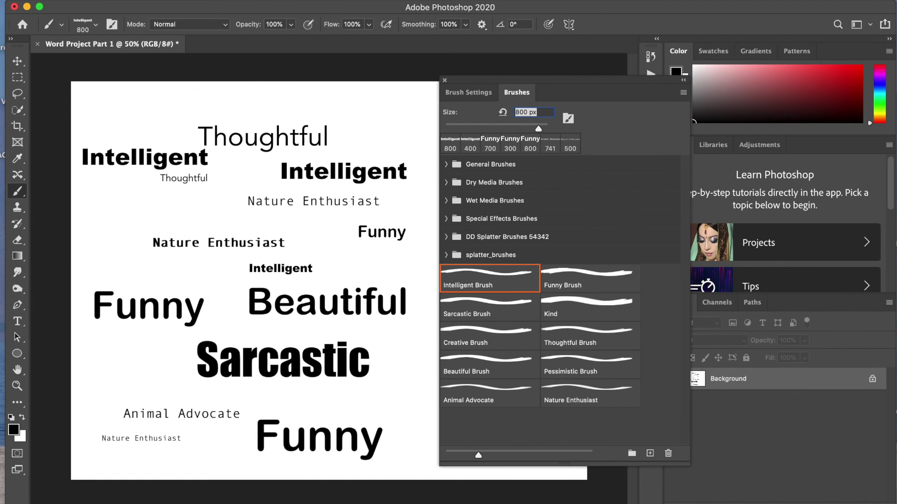
{"action": "left_click", "coordinate": [98, 0]}
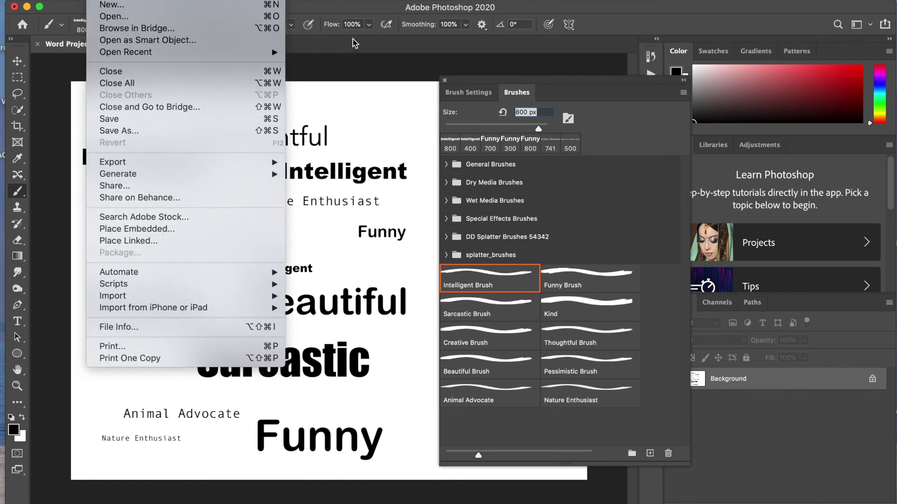
{"action": "left_click", "coordinate": [367, 14]}
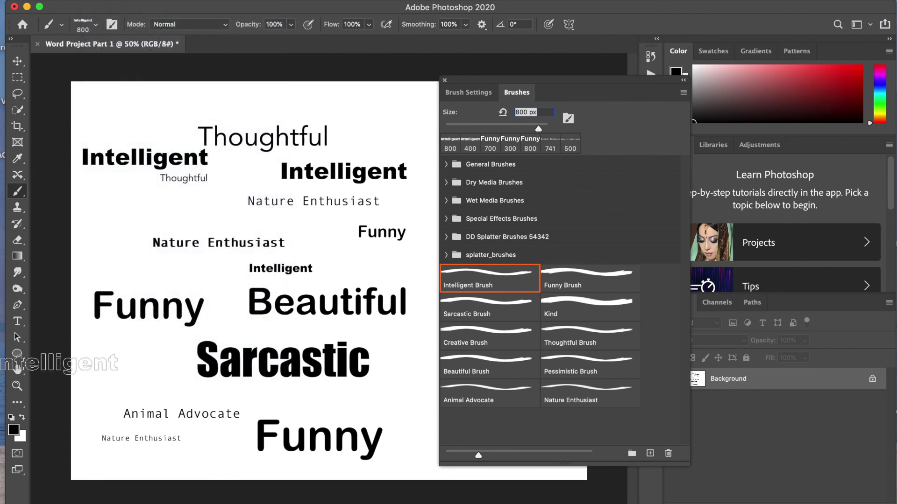
Set the foreground colour to magenta #f11bda.
{"action": "left_click", "coordinate": [14, 429]}
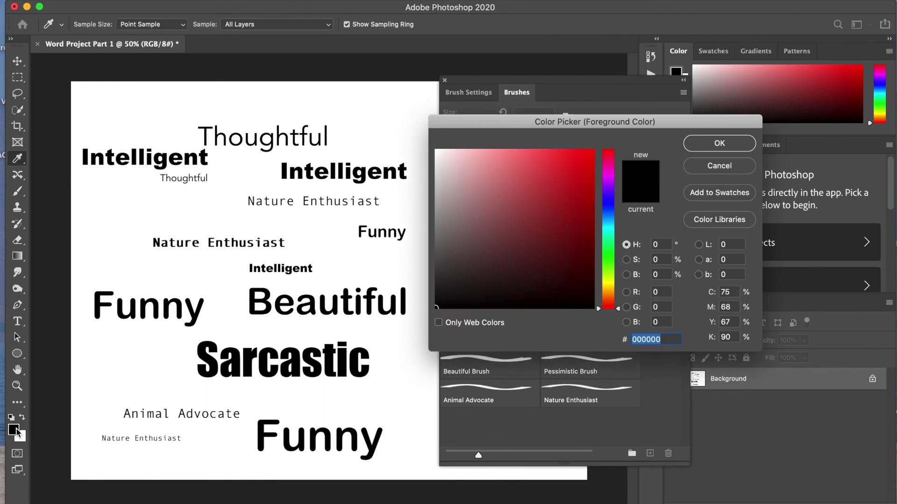
{"action": "left_click", "coordinate": [610, 173]}
{"action": "left_click", "coordinate": [577, 158]}
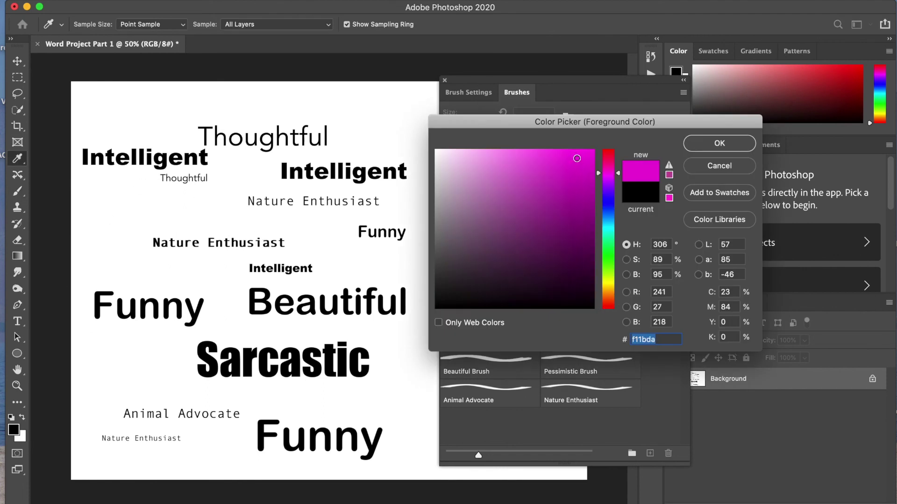
{"action": "left_click", "coordinate": [751, 141]}
Scatter seven magenta Intelligent stamps across the canvas among the black words.
{"action": "left_click", "coordinate": [194, 209]}
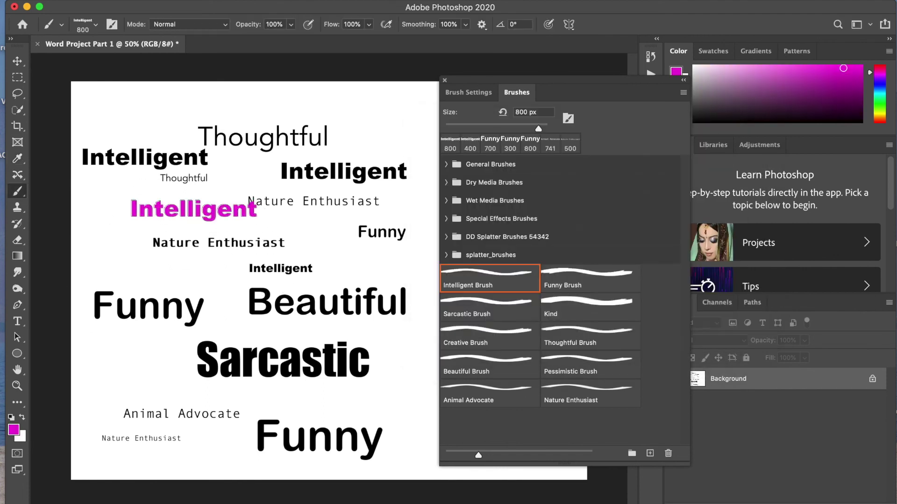
{"action": "left_click", "coordinate": [340, 280]}
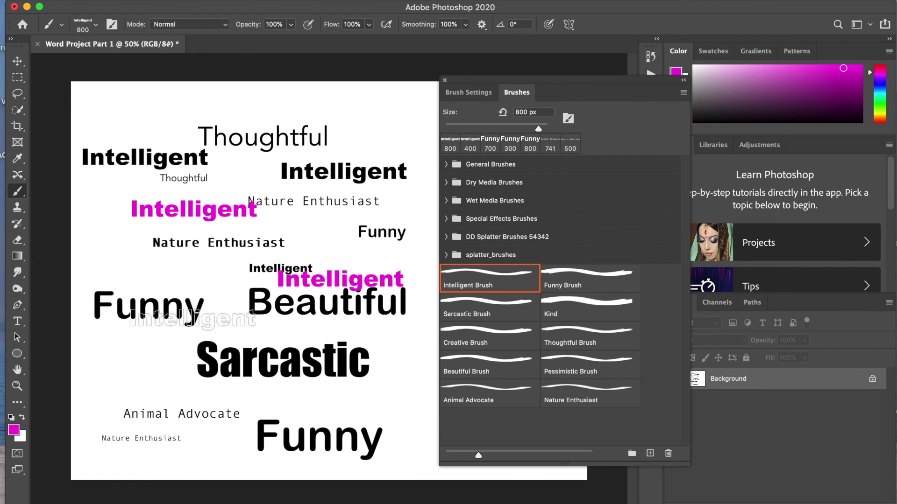
{"action": "left_click", "coordinate": [166, 367]}
{"action": "left_click", "coordinate": [364, 405]}
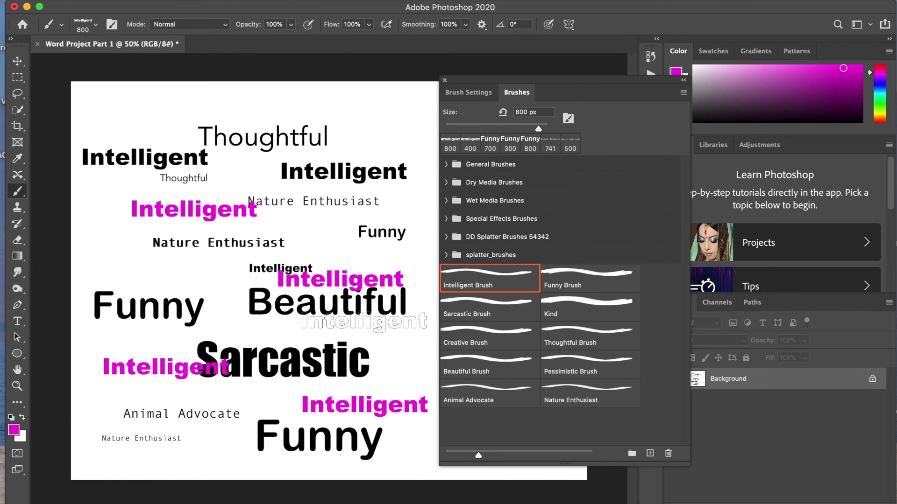
{"action": "left_click", "coordinate": [362, 326]}
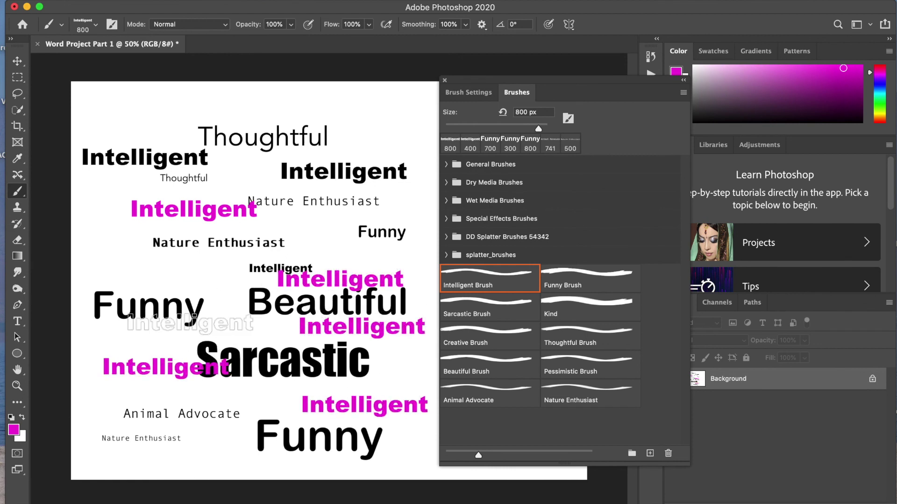
{"action": "left_click", "coordinate": [135, 333]}
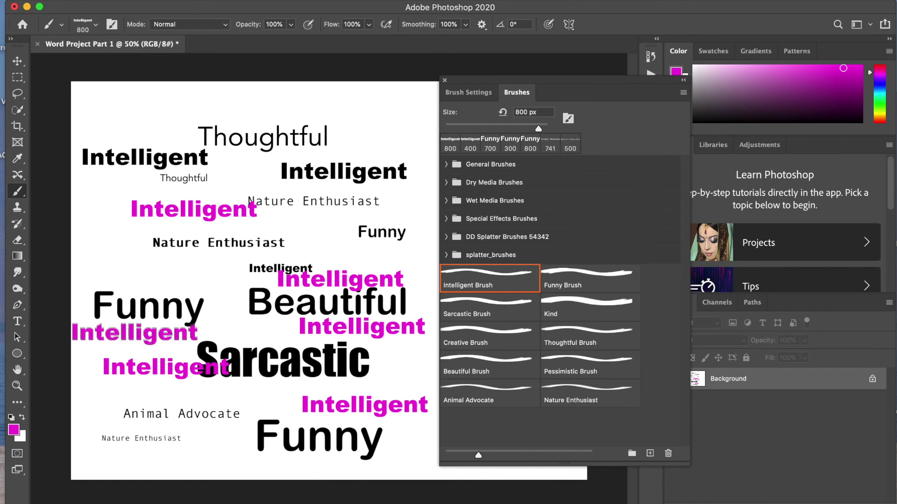
{"action": "left_click", "coordinate": [372, 93]}
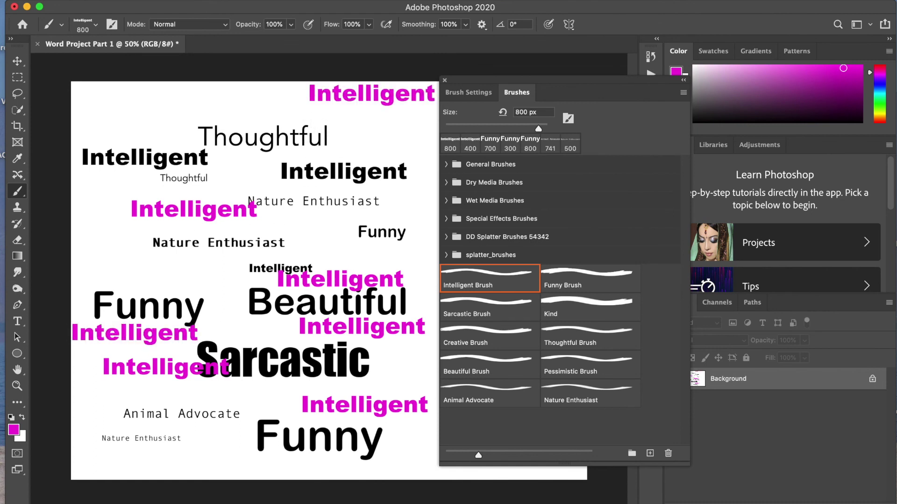